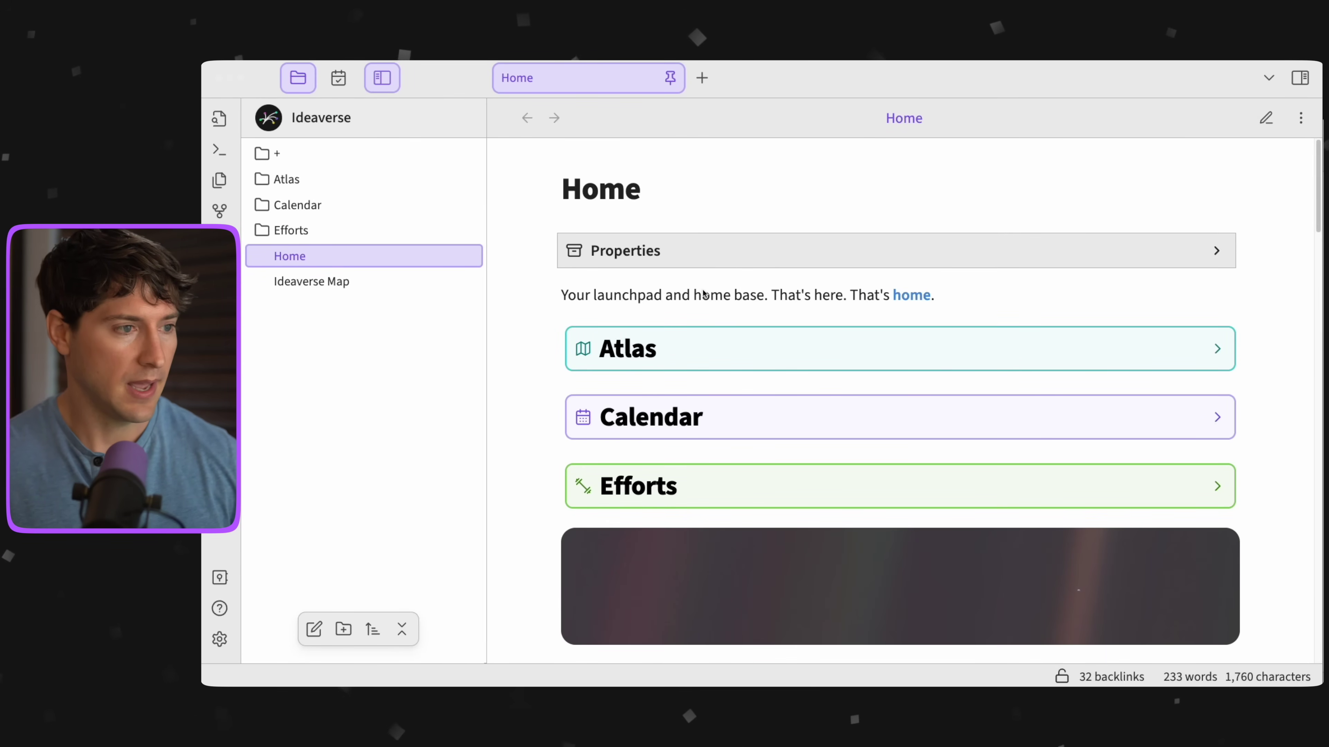
Expand the Atlas section of the Home note and open the Ideaverse Map.
scroll(735, 333, down, 1)
click(740, 339)
scroll(762, 344, down, 5)
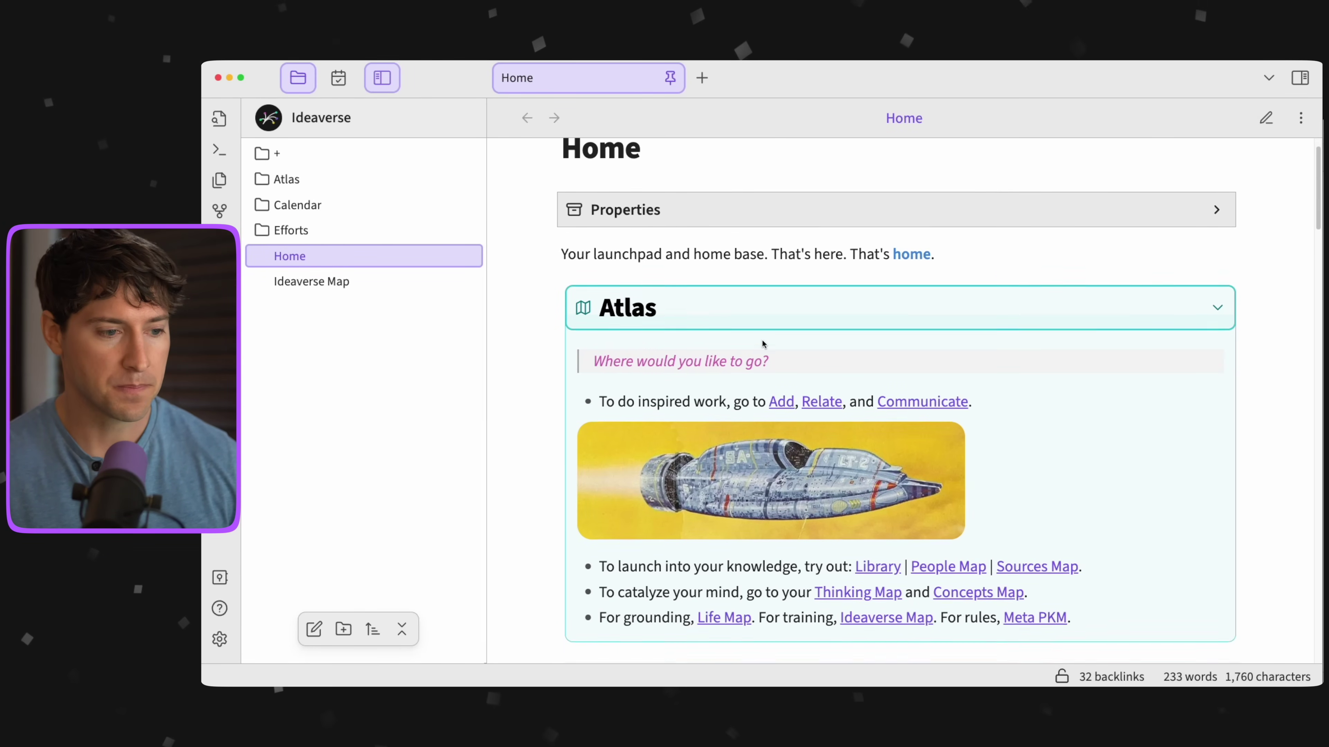
click(884, 524)
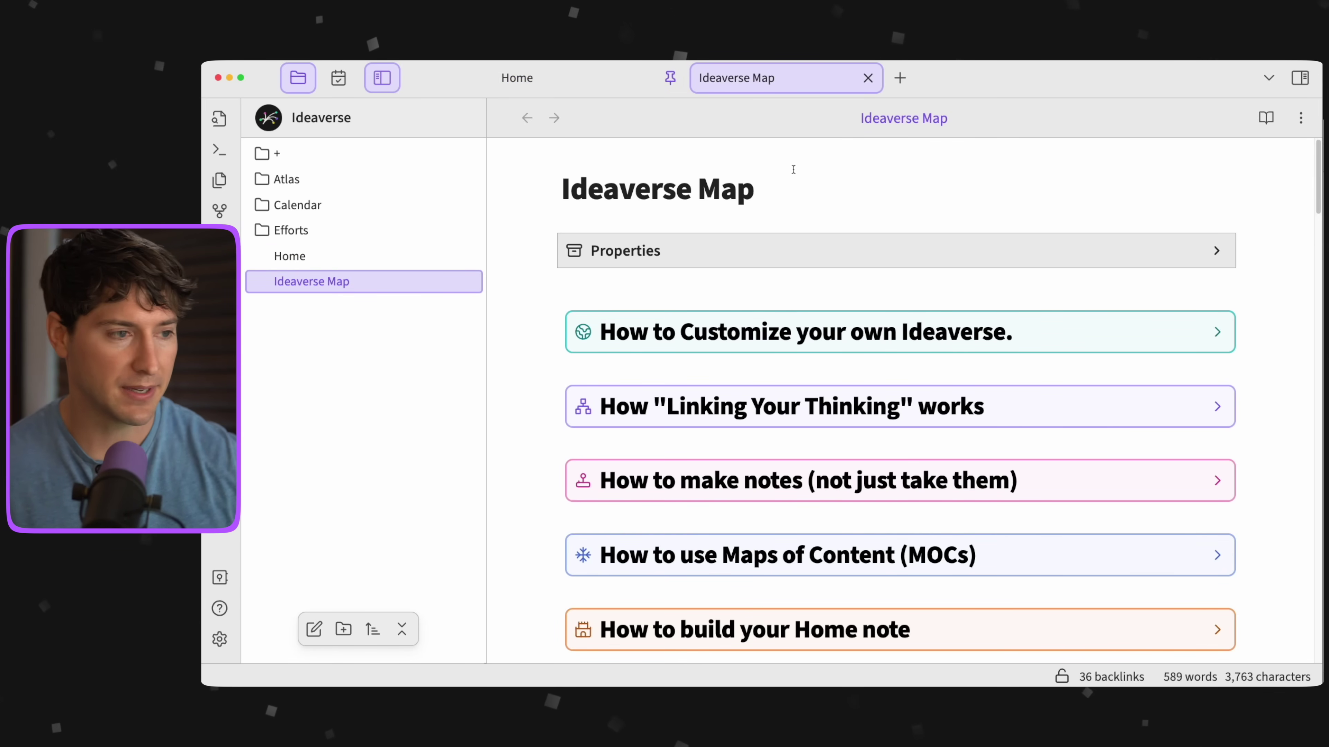
Open the ACE Folder Framework note from the Map's 'How to customize your ACE headspace' section.
scroll(795, 189, down, 3)
scroll(795, 189, down, 6)
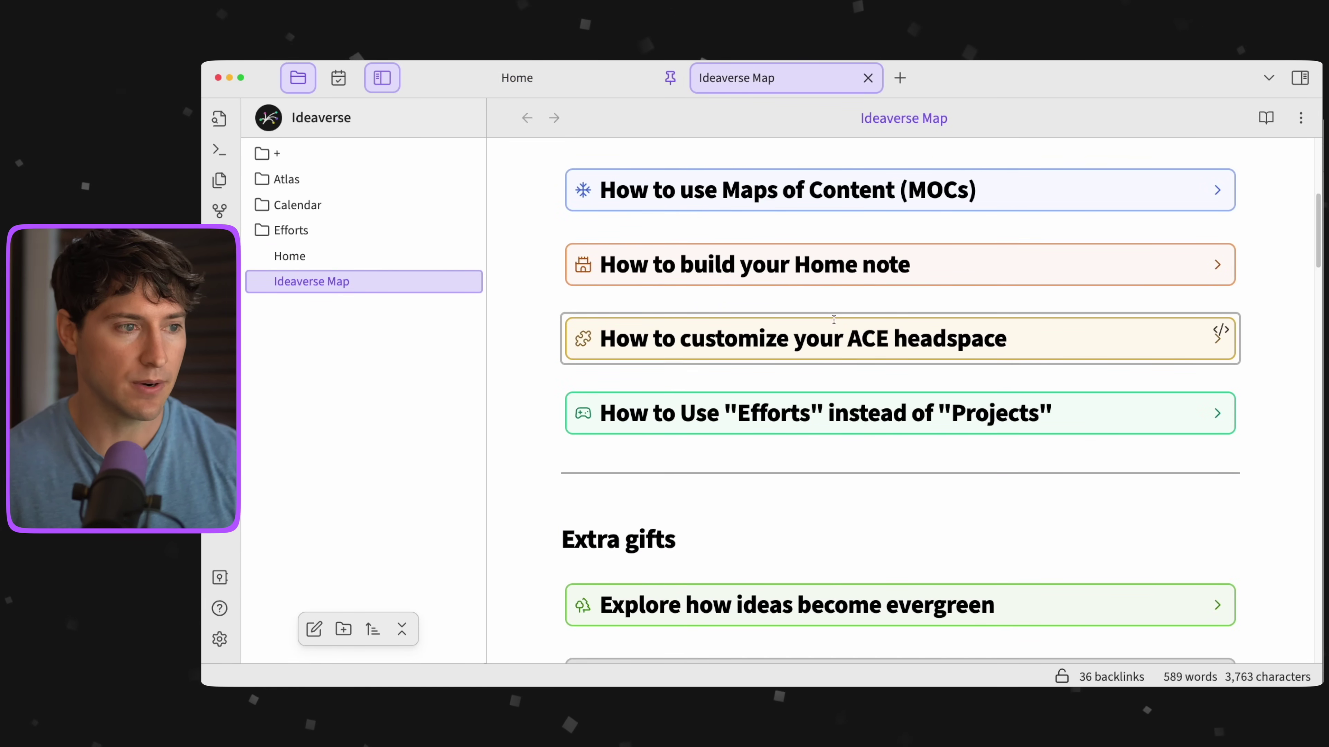
click(826, 344)
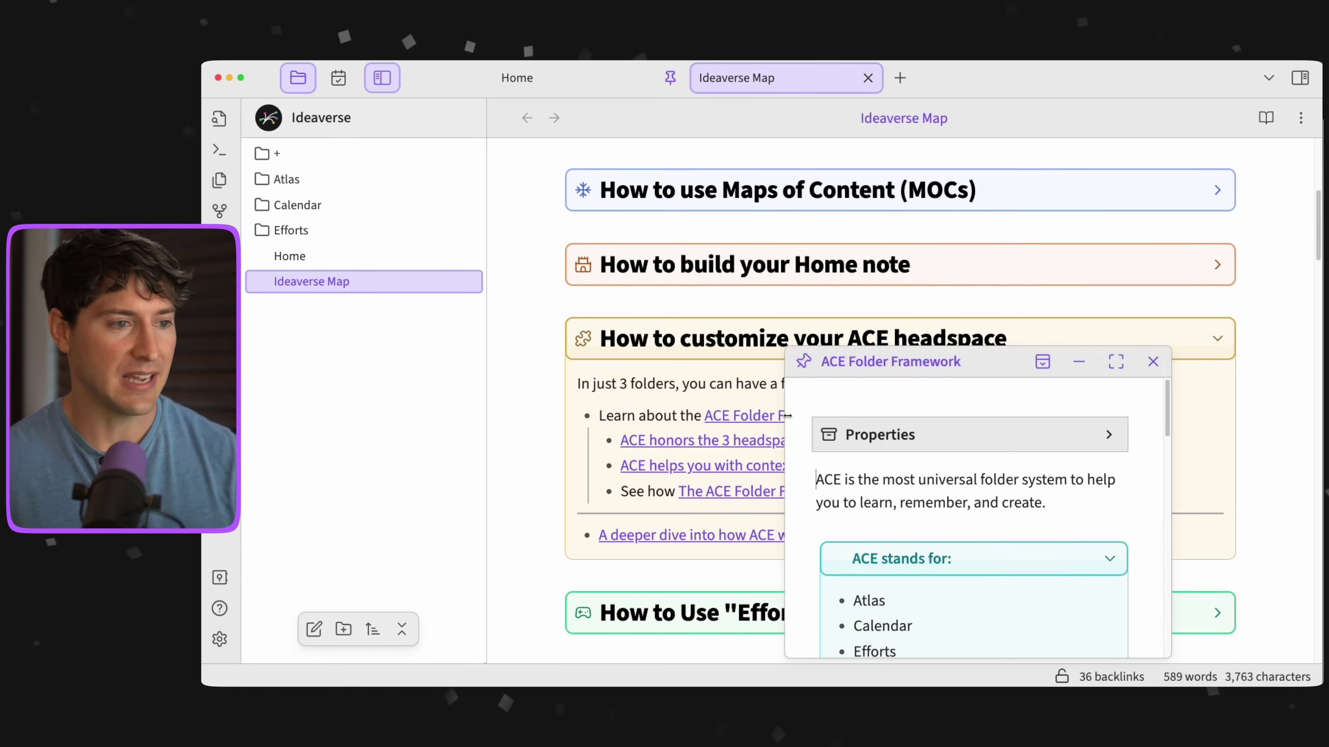
click(762, 415)
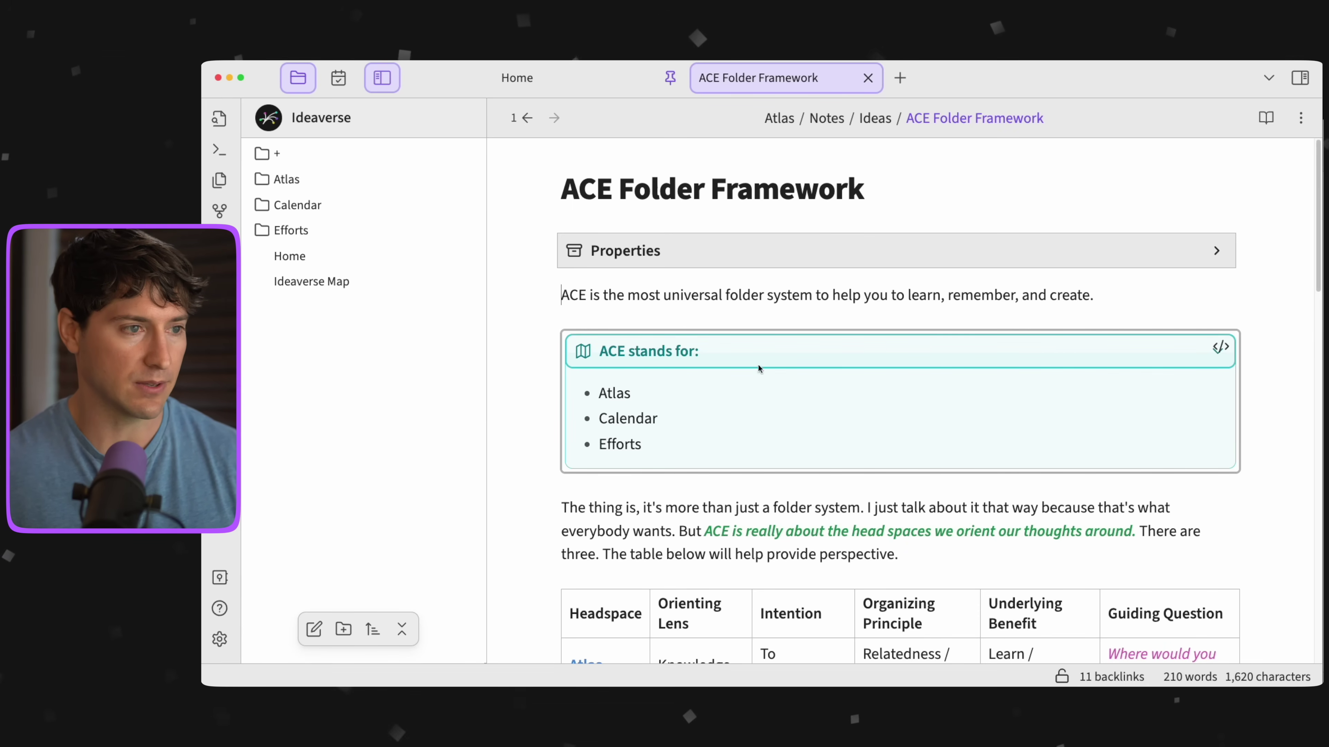
click(780, 308)
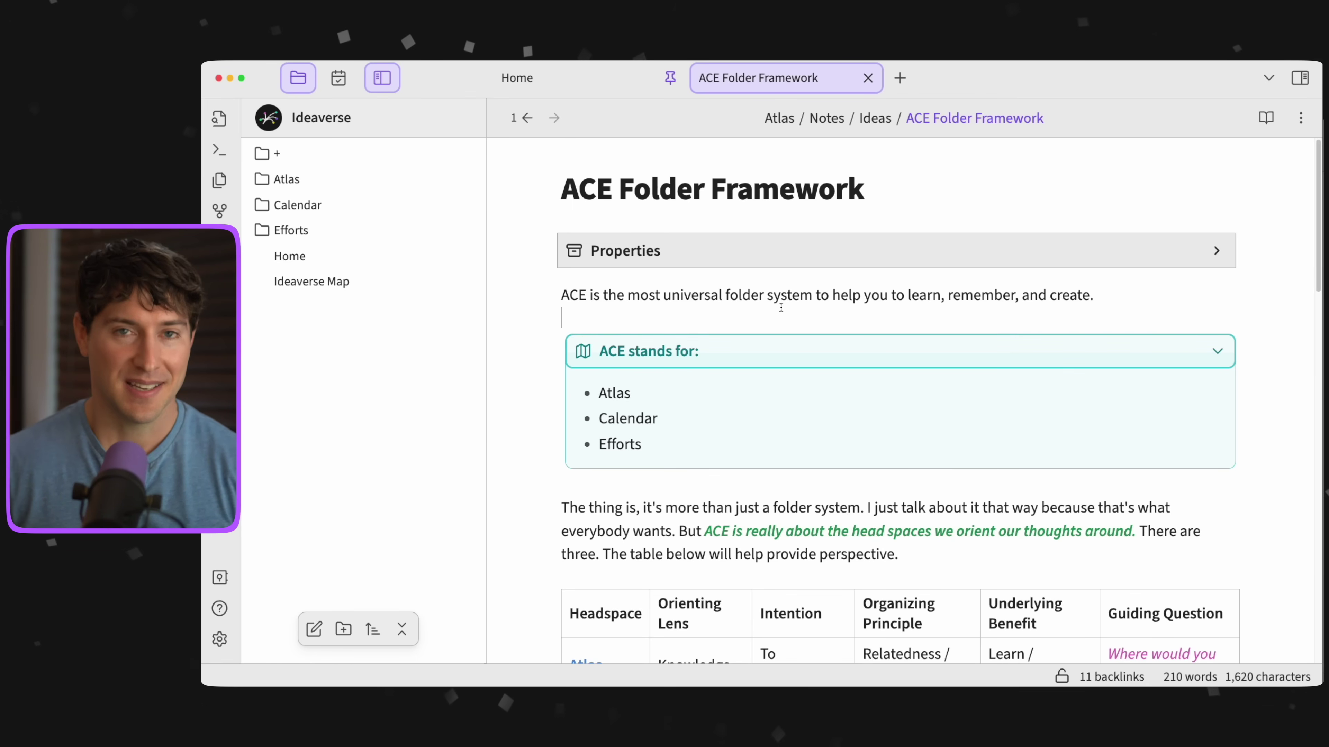
click(781, 307)
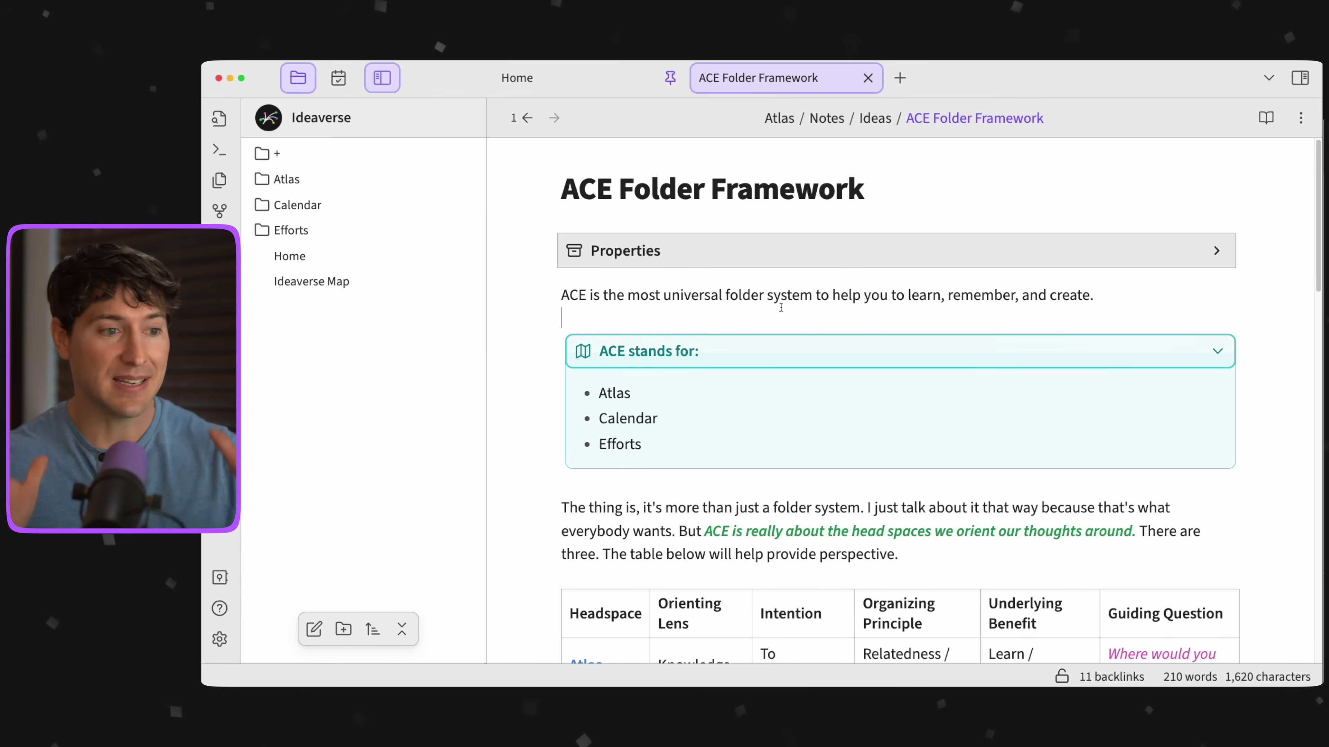
scroll(910, 497, down, 3)
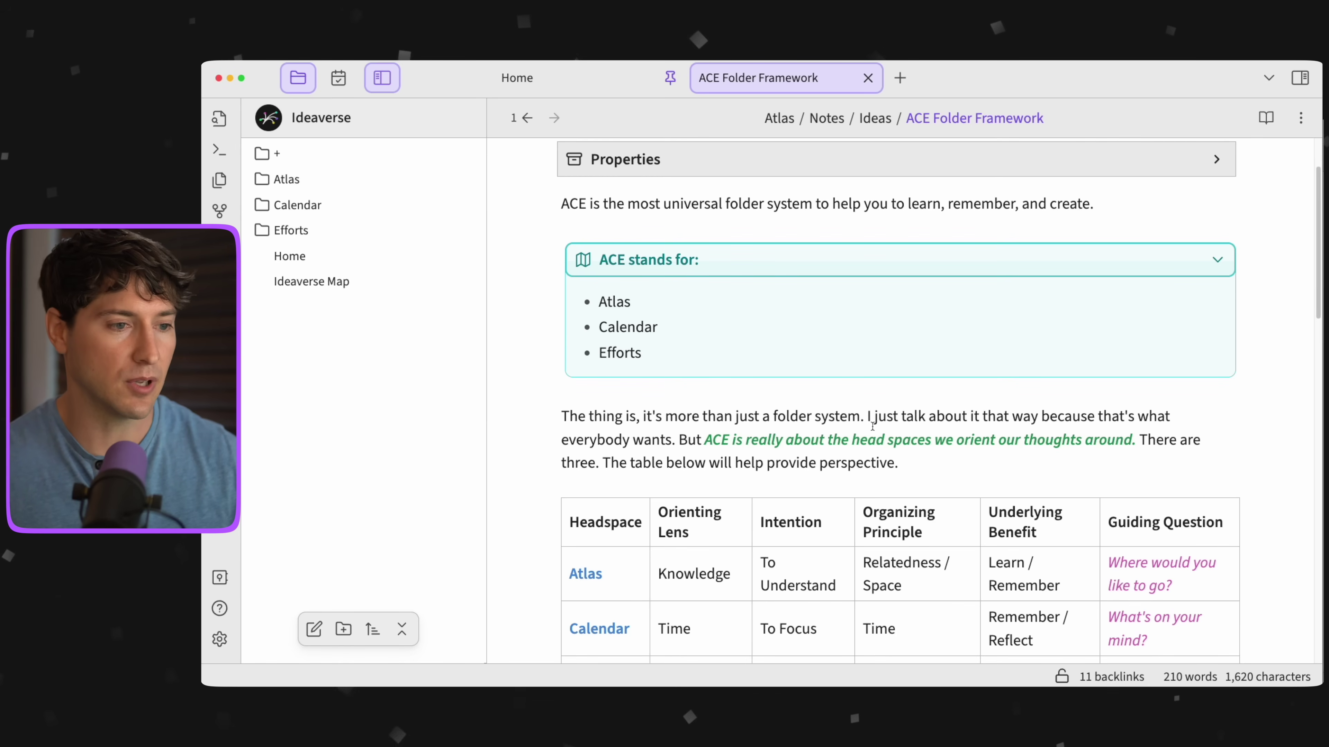
scroll(889, 445, down, 3)
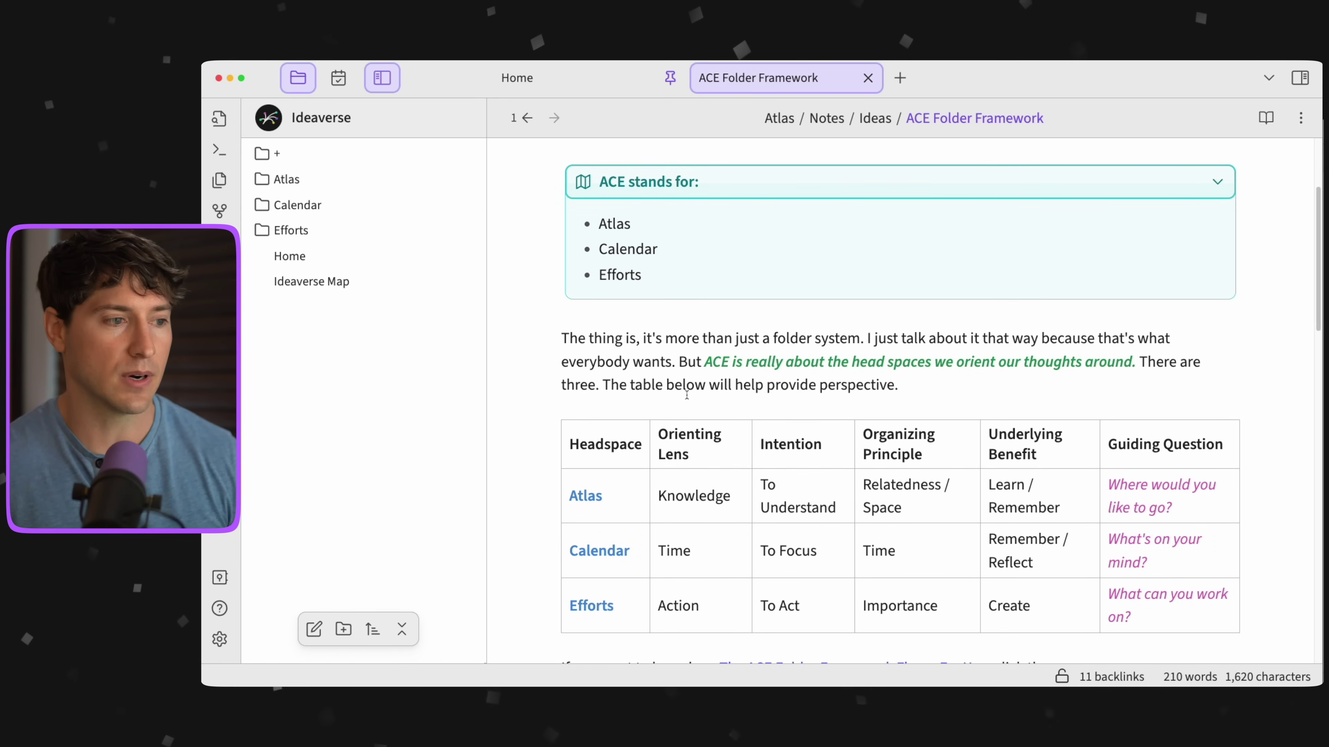
scroll(594, 416, up, 1)
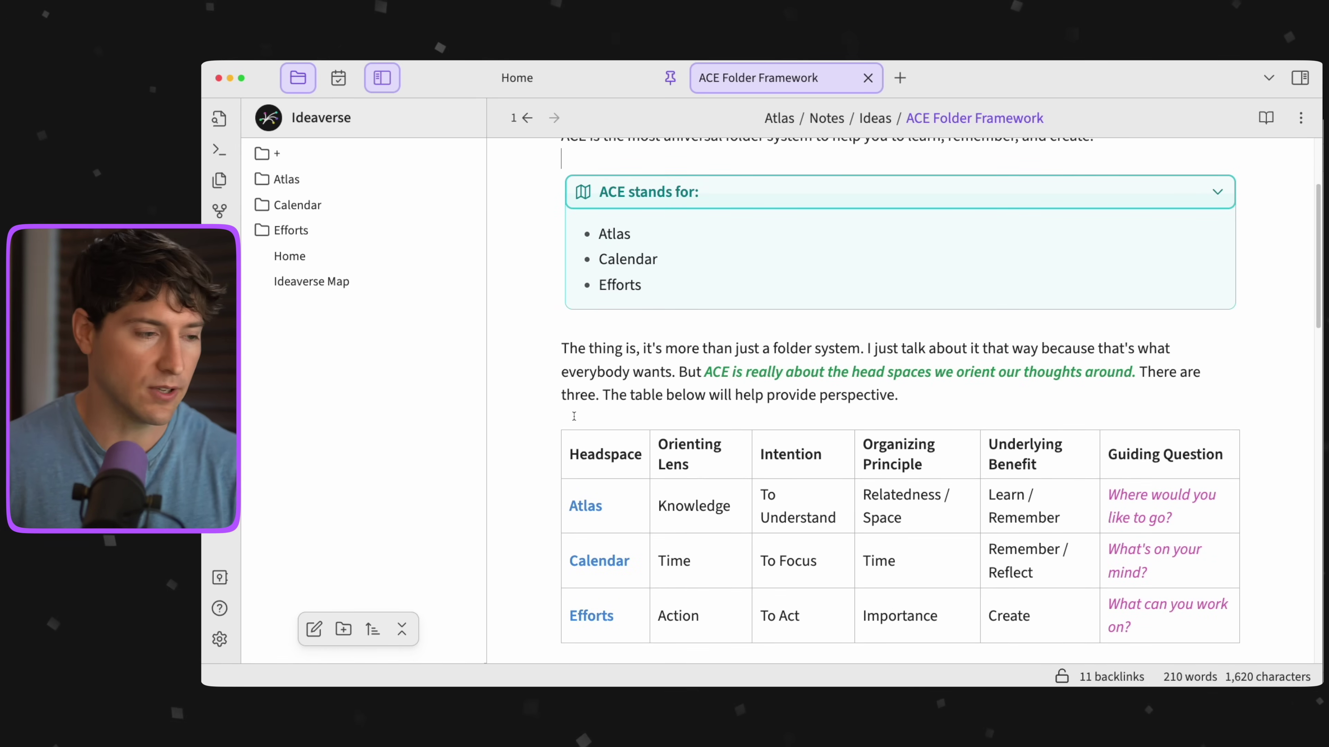
scroll(571, 416, down, 2)
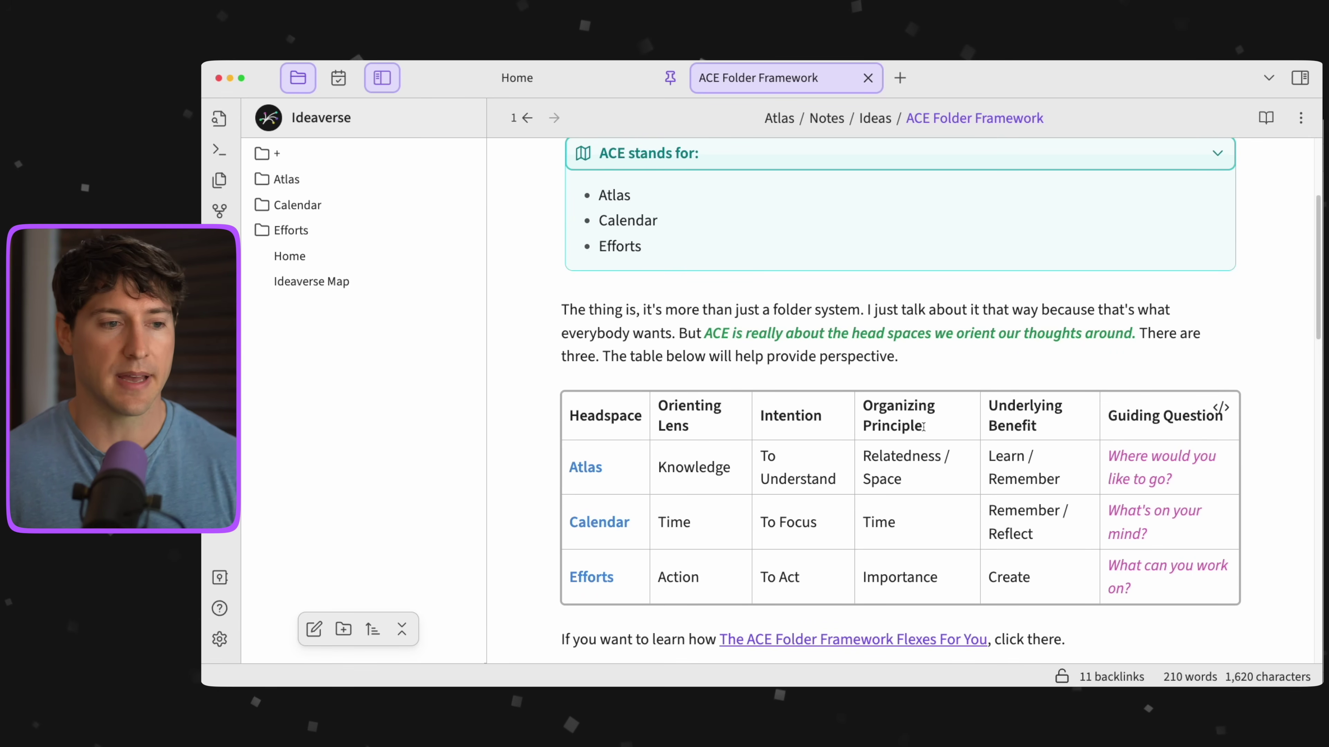
scroll(924, 427, down, 3)
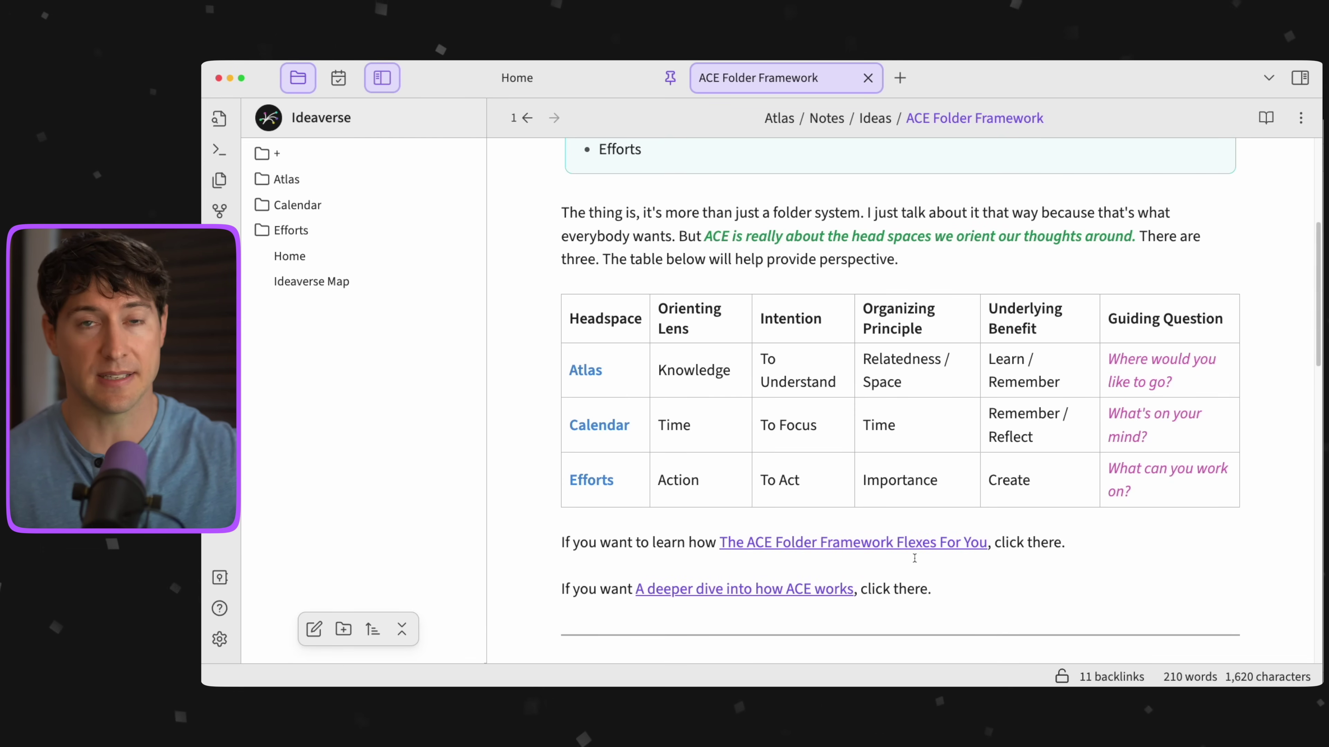
Return to the Ideaverse Map and open 'ACE honors the 3 headspaces of PKM' from the ACE headspace callout.
scroll(763, 347, up, 5)
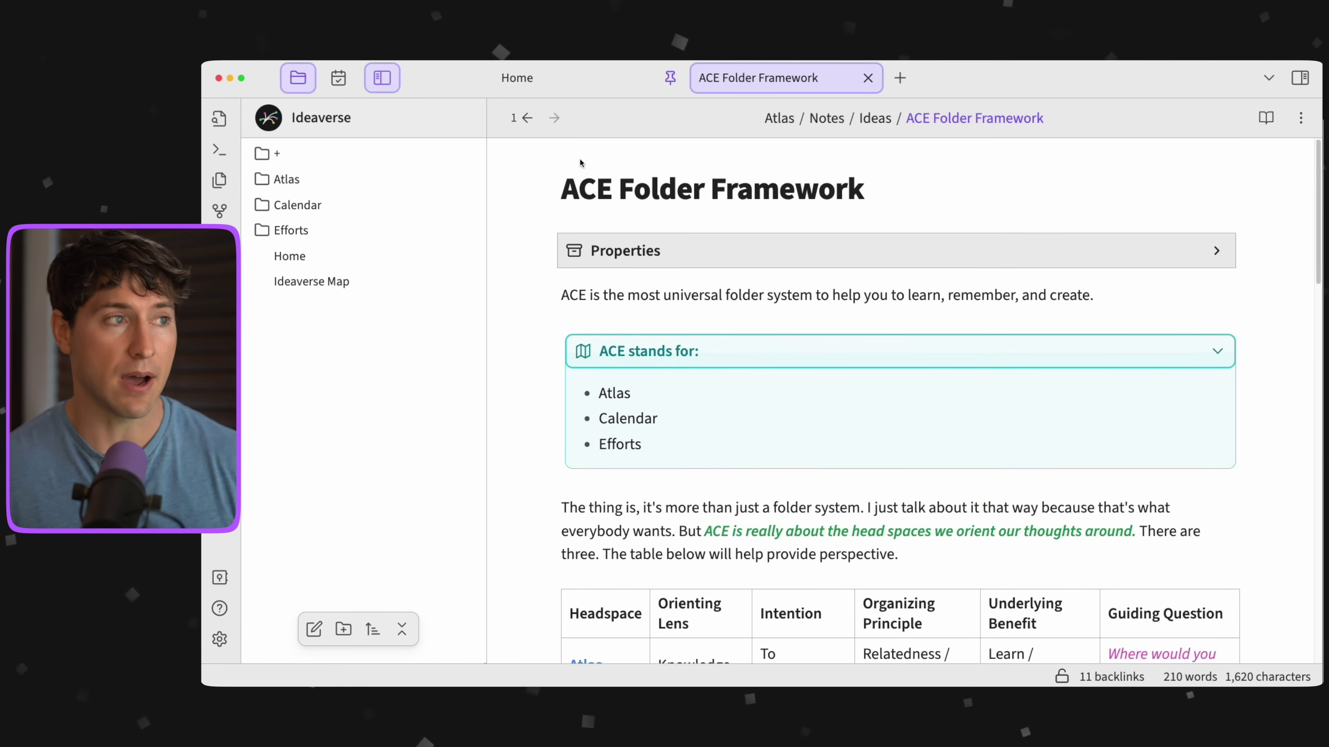
click(524, 119)
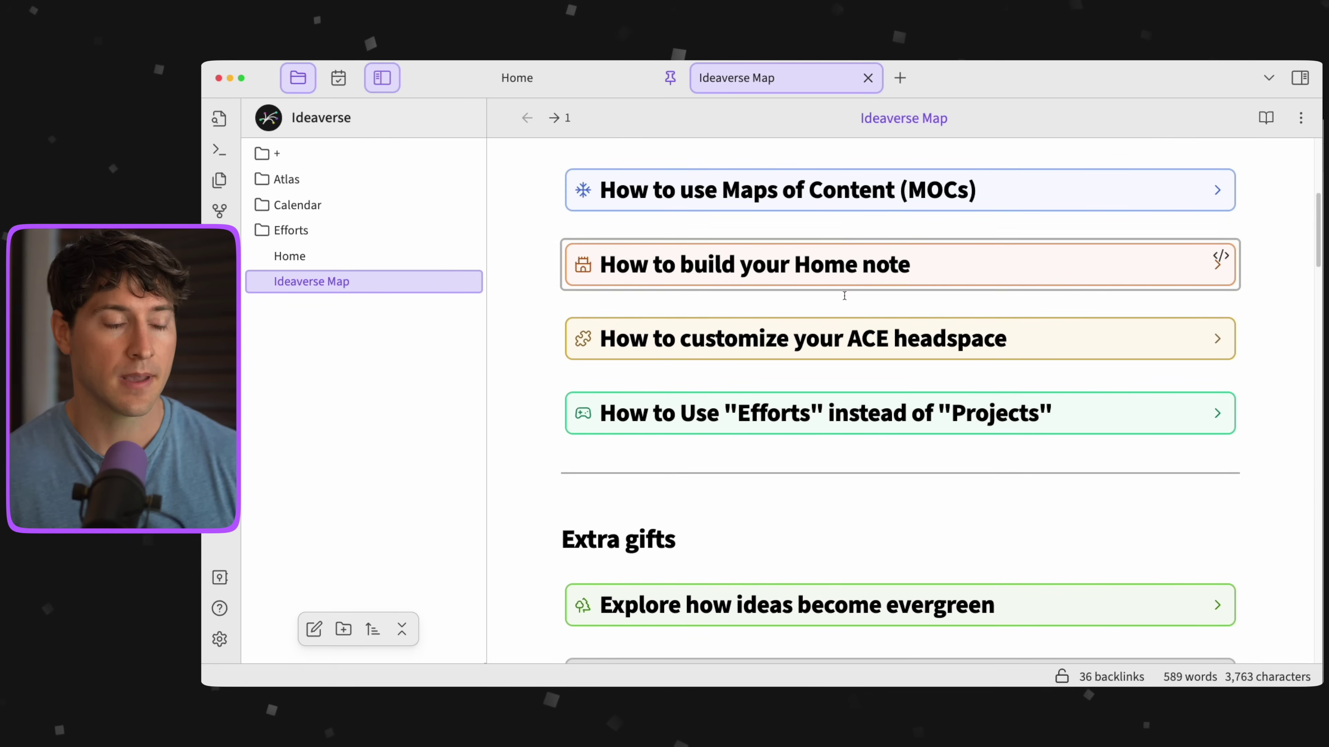
click(841, 338)
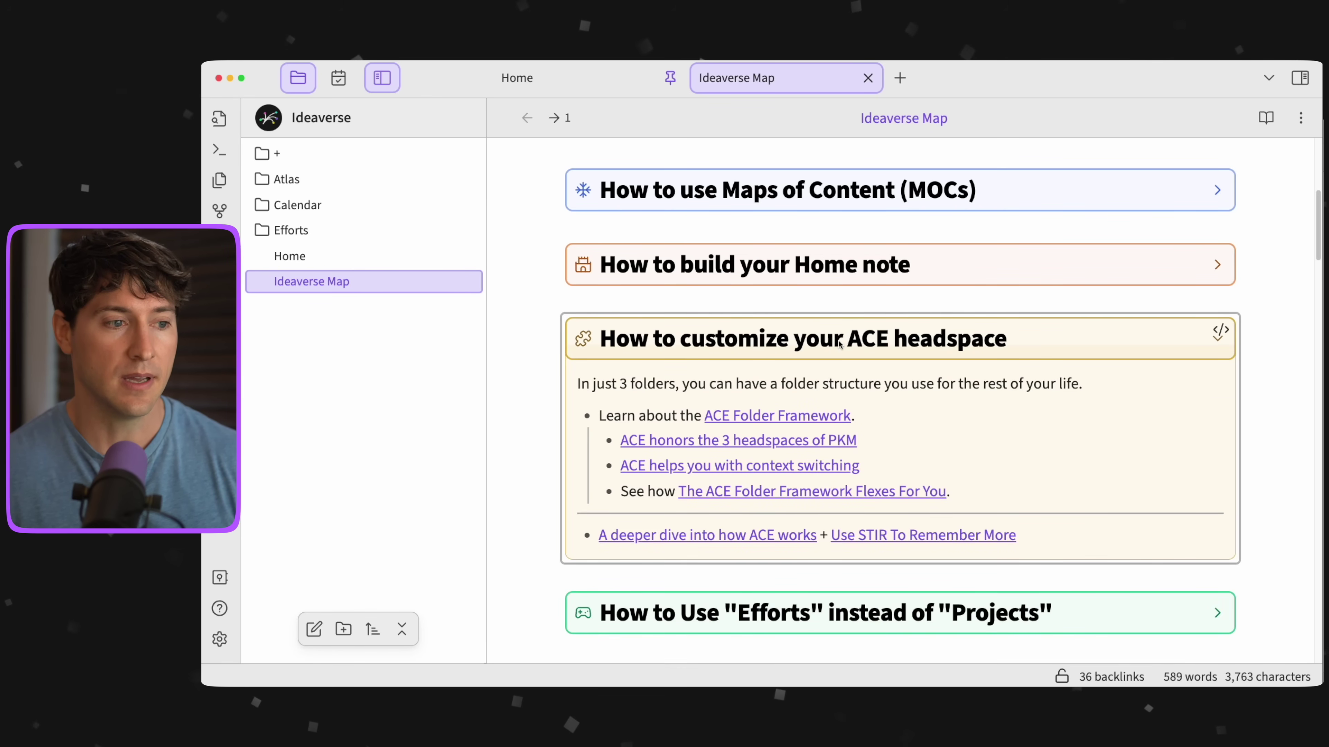
click(801, 444)
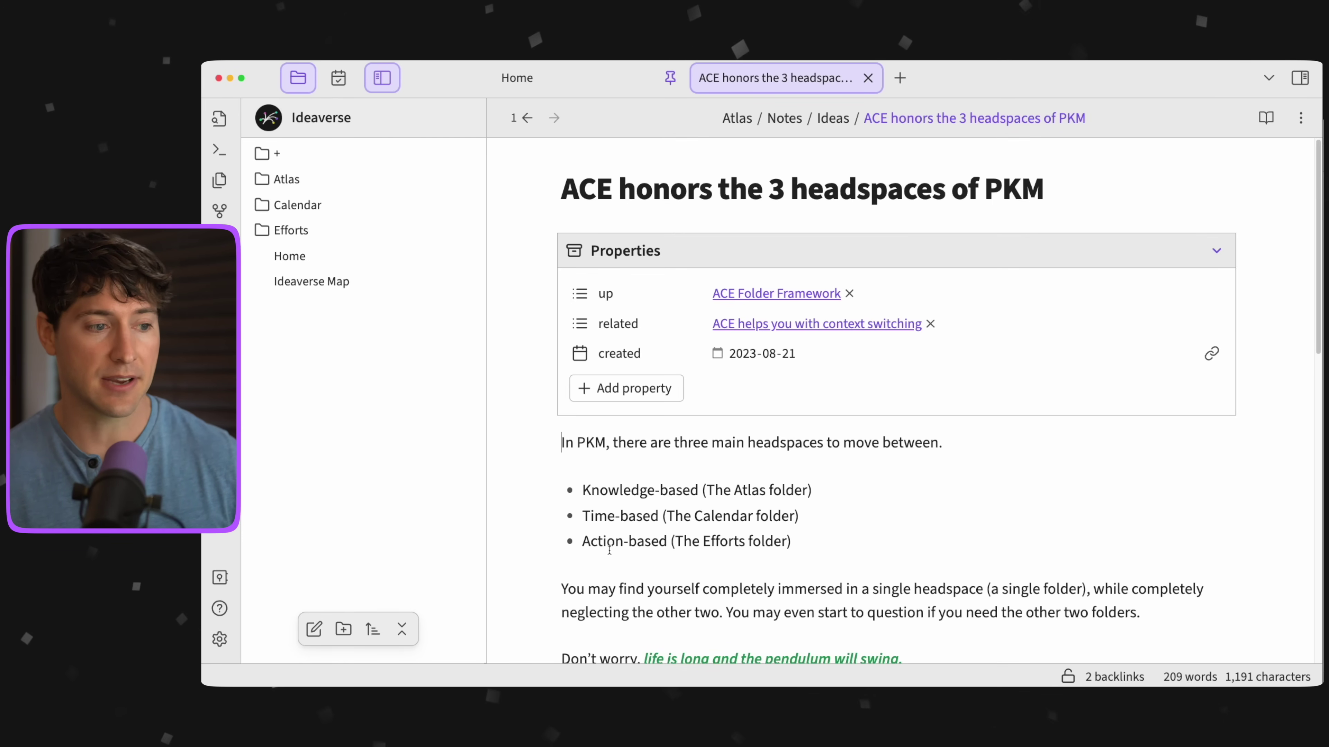
scroll(776, 475, down, 1)
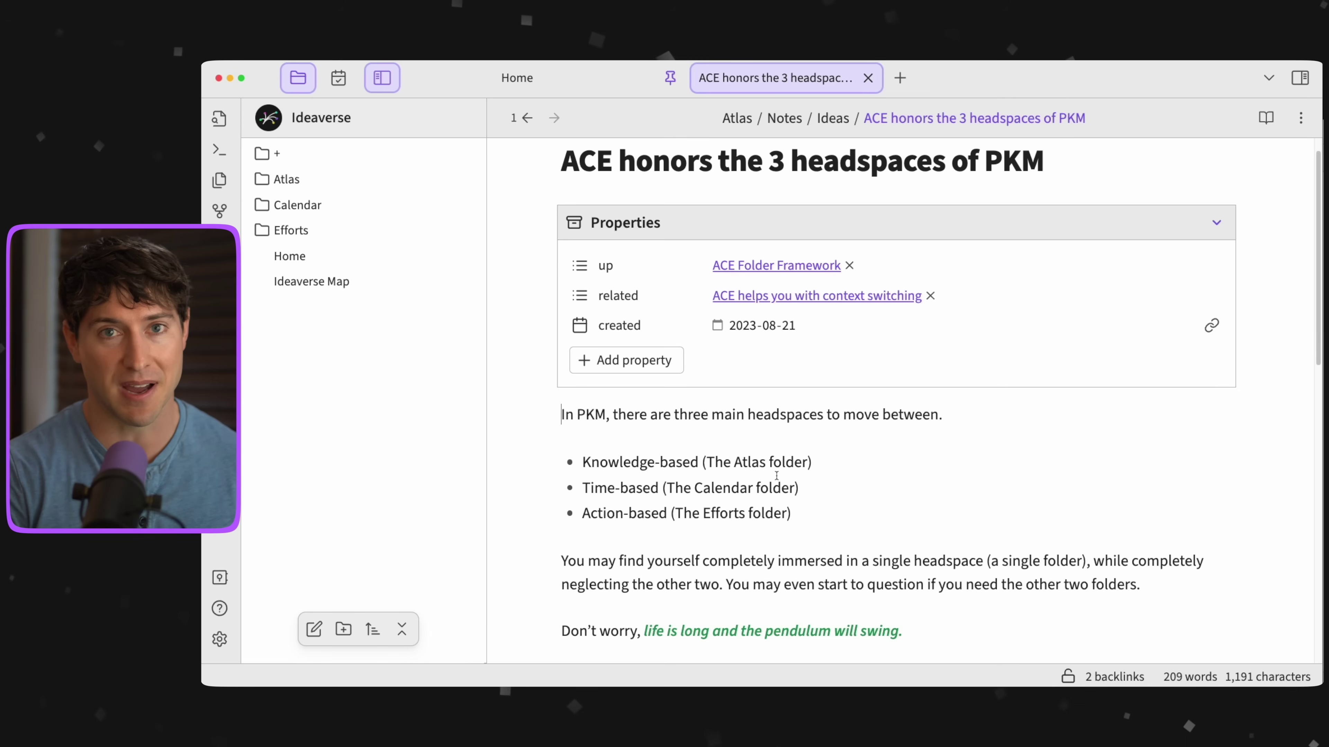
Scroll through the 3 headspaces note and back up to its up and related property links.
scroll(730, 466, down, 3)
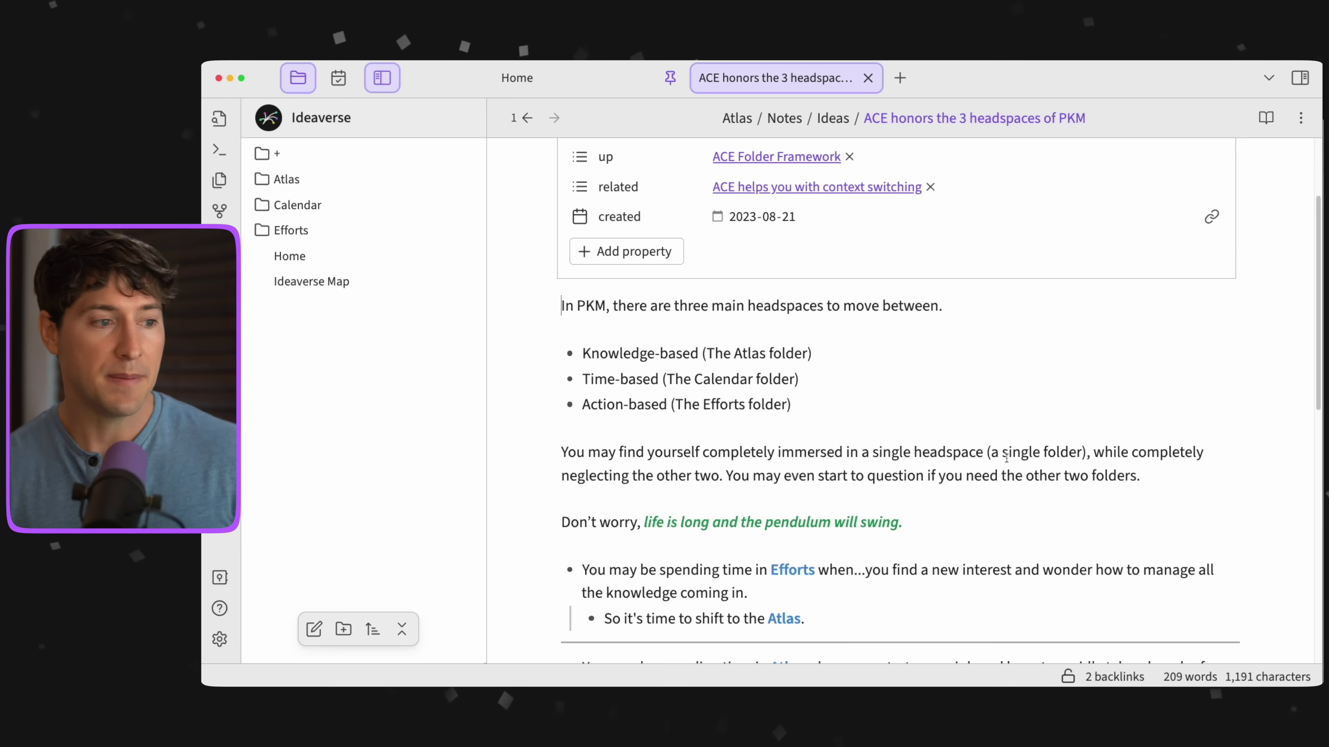
scroll(1004, 456, down, 3)
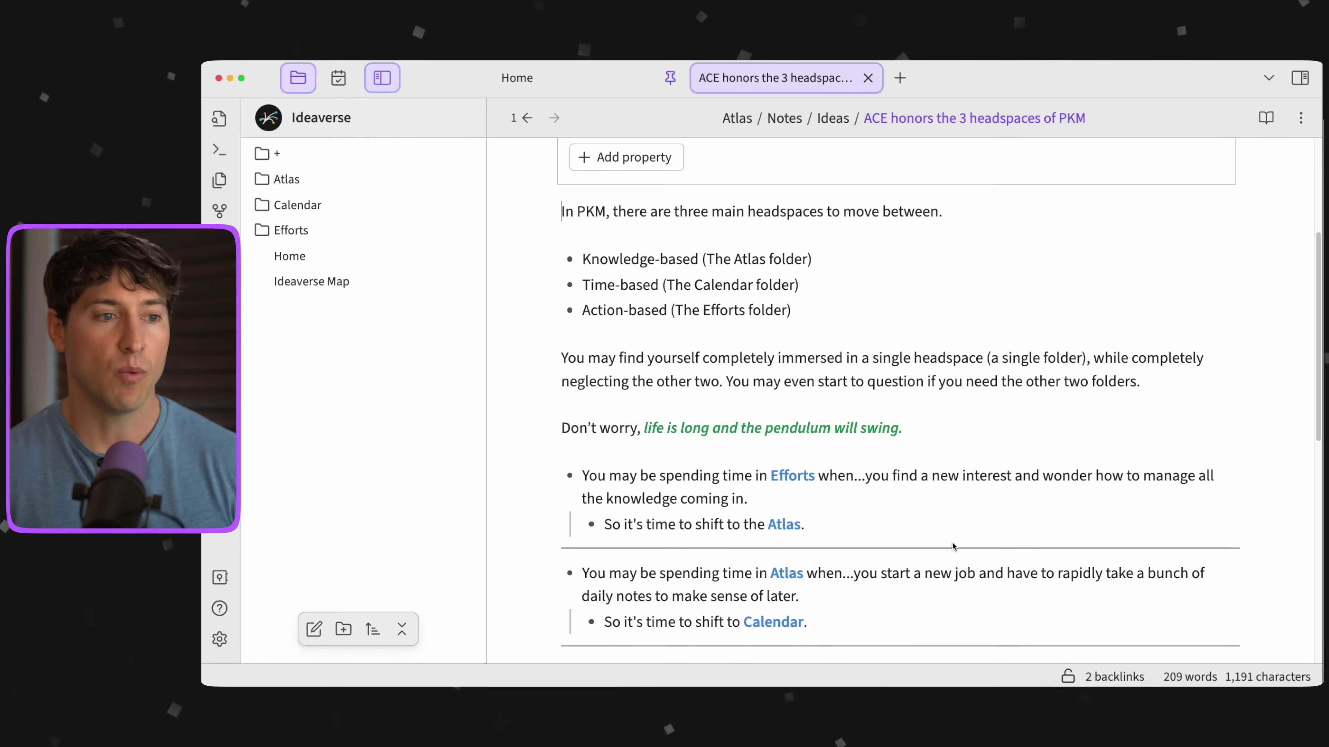
scroll(963, 525, up, 1)
scroll(963, 525, up, 2)
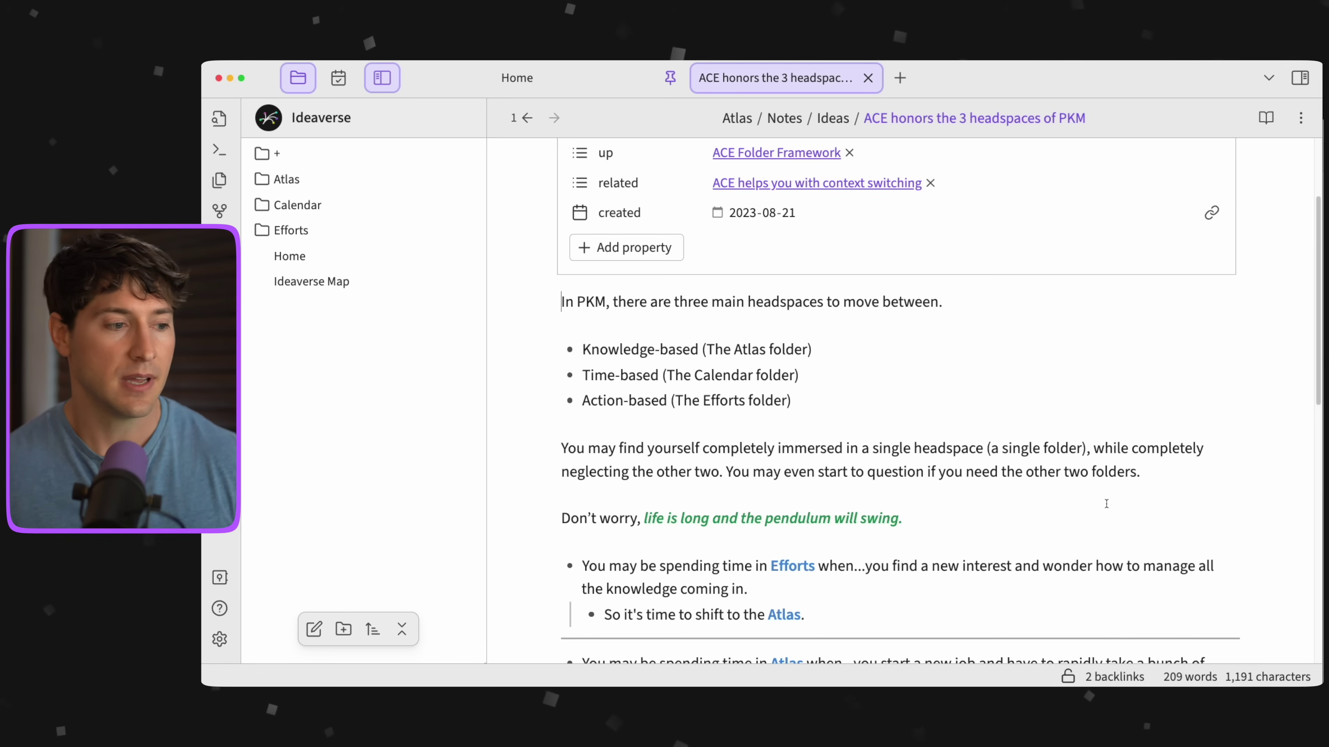
scroll(1115, 497, down, 1)
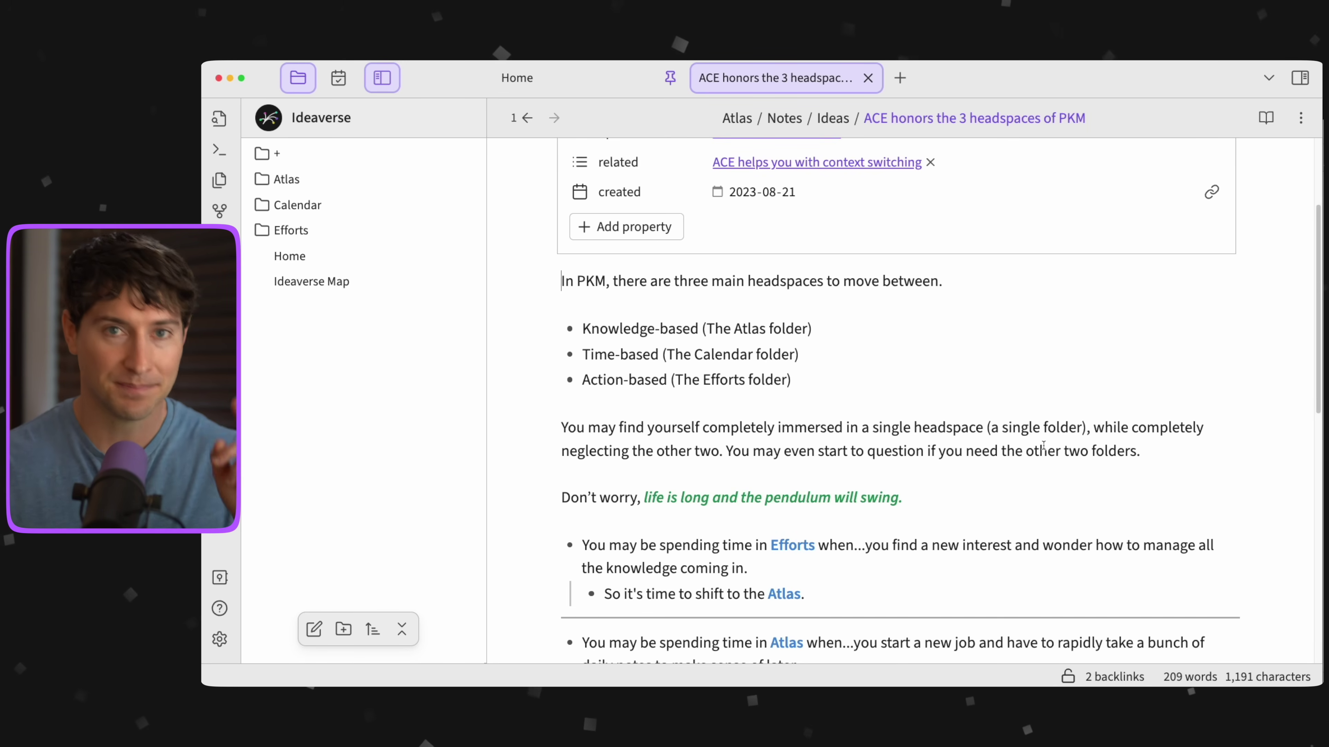
scroll(1029, 434, down, 3)
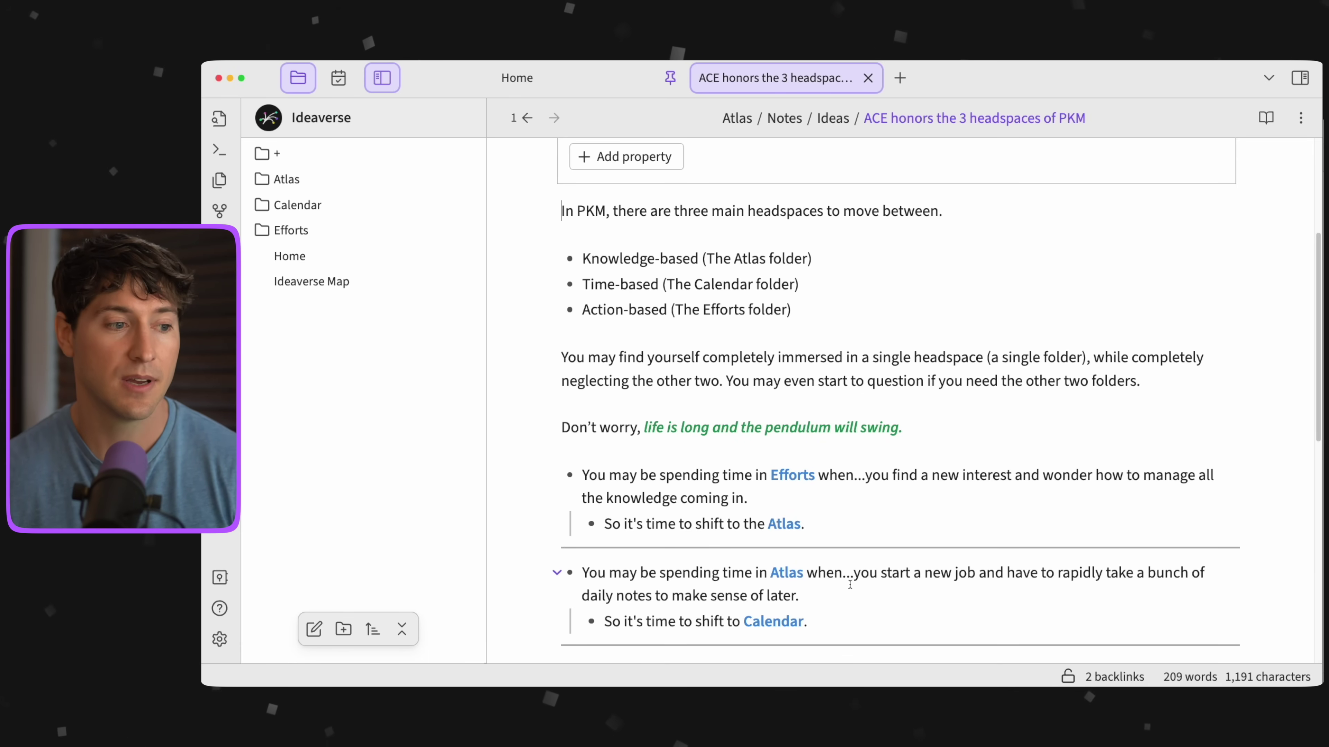
scroll(886, 601, down, 2)
scroll(858, 589, down, 4)
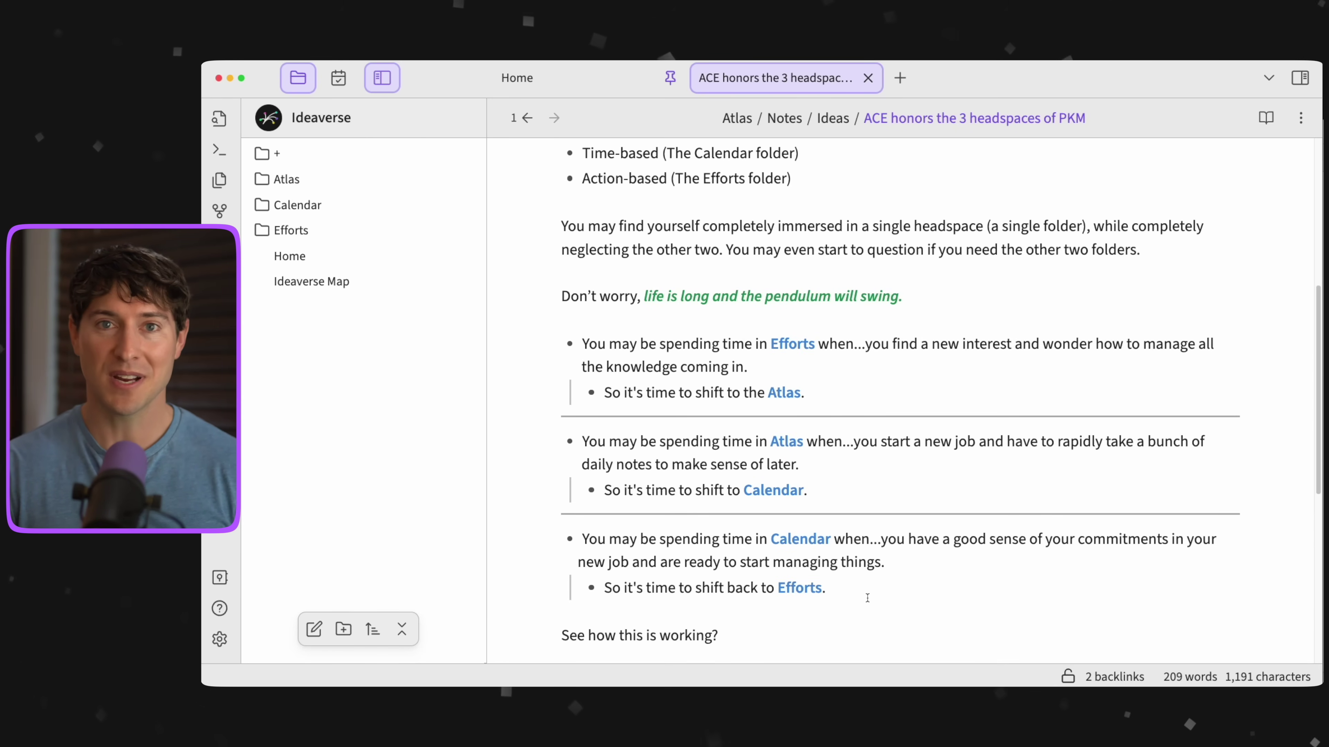
scroll(867, 597, down, 2)
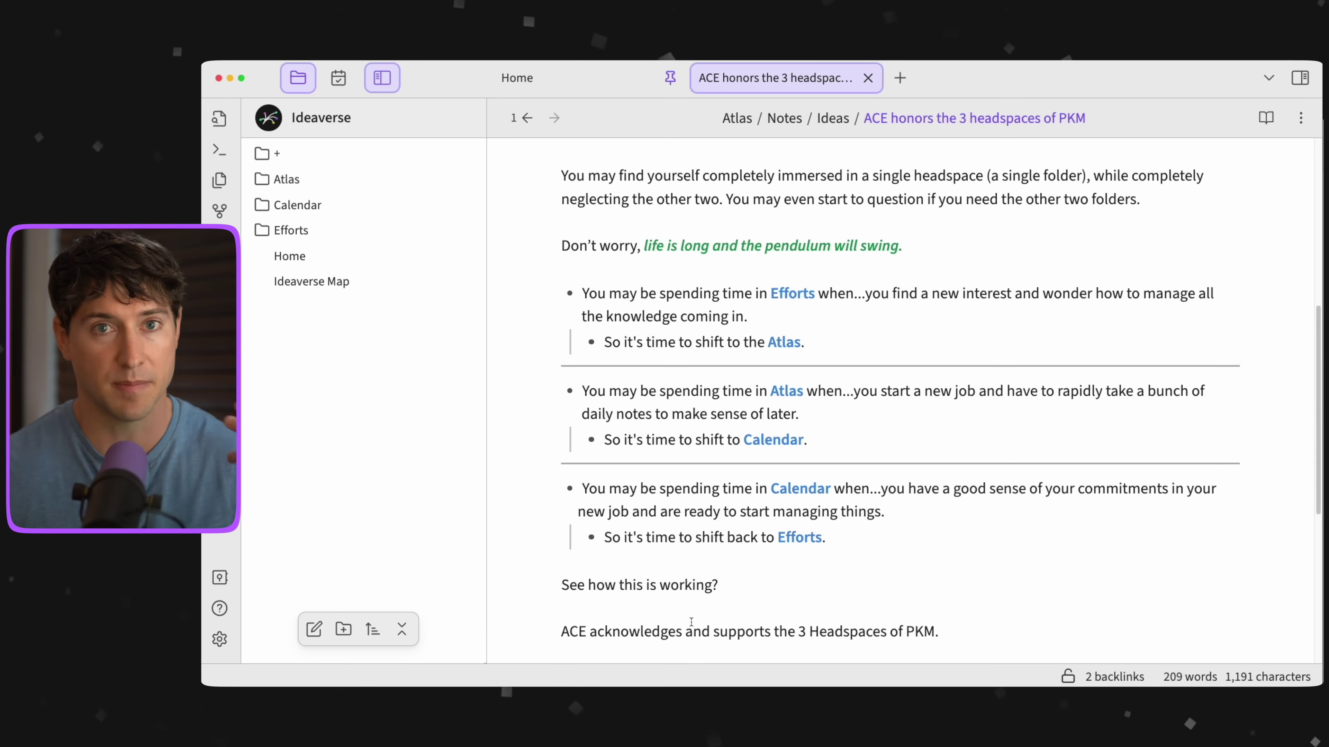
scroll(680, 607, up, 10)
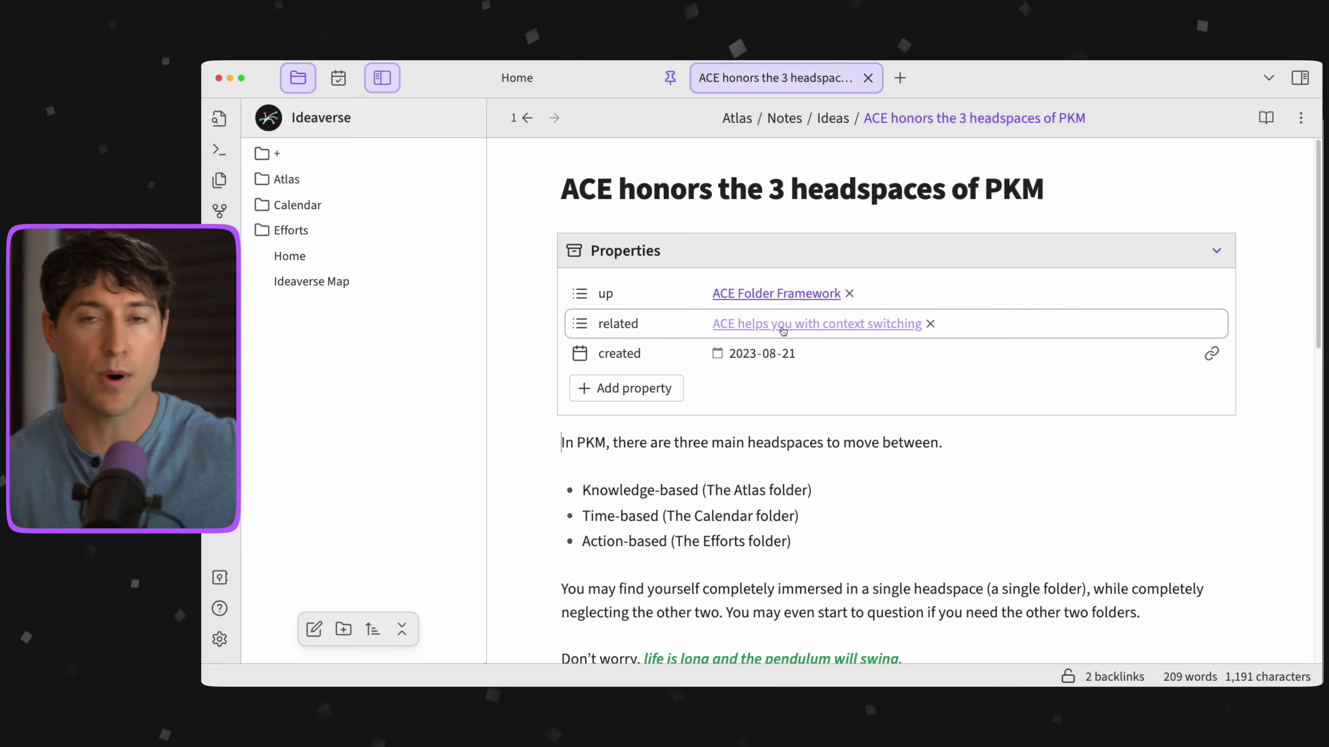
click(783, 324)
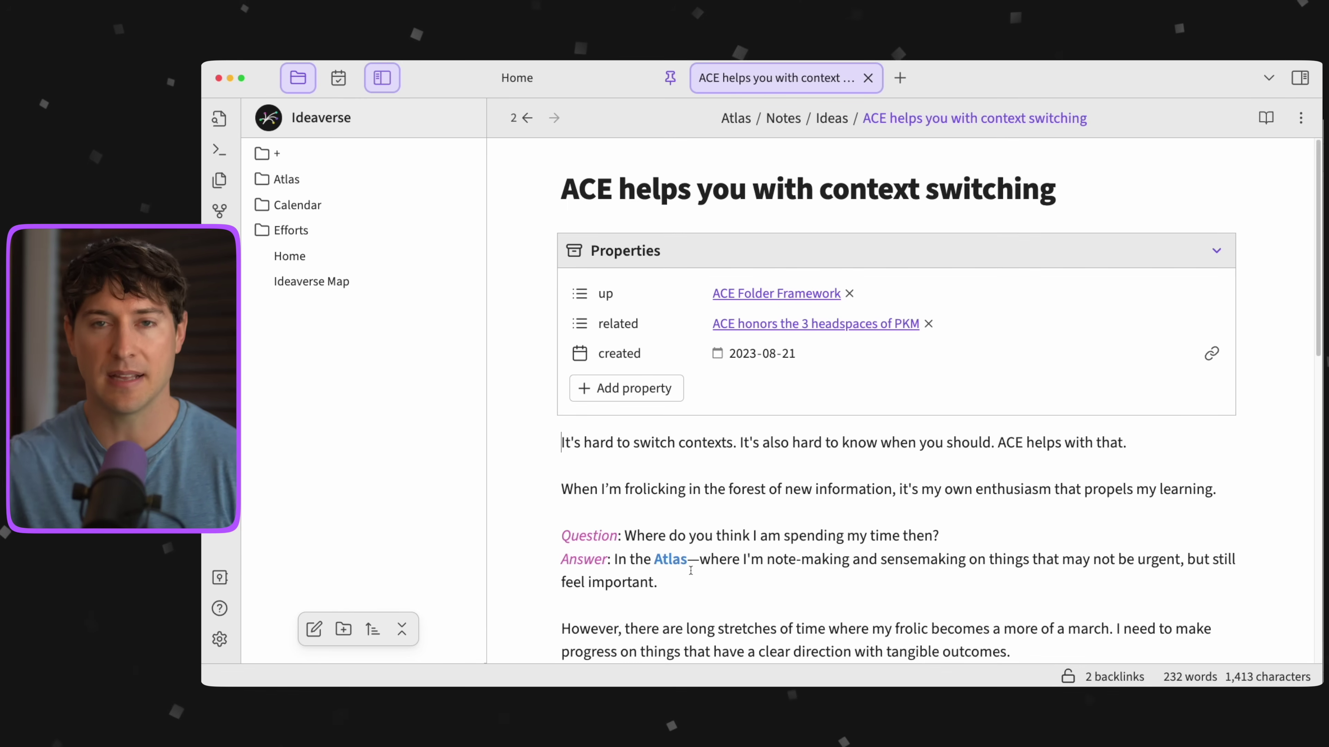
scroll(744, 548, down, 1)
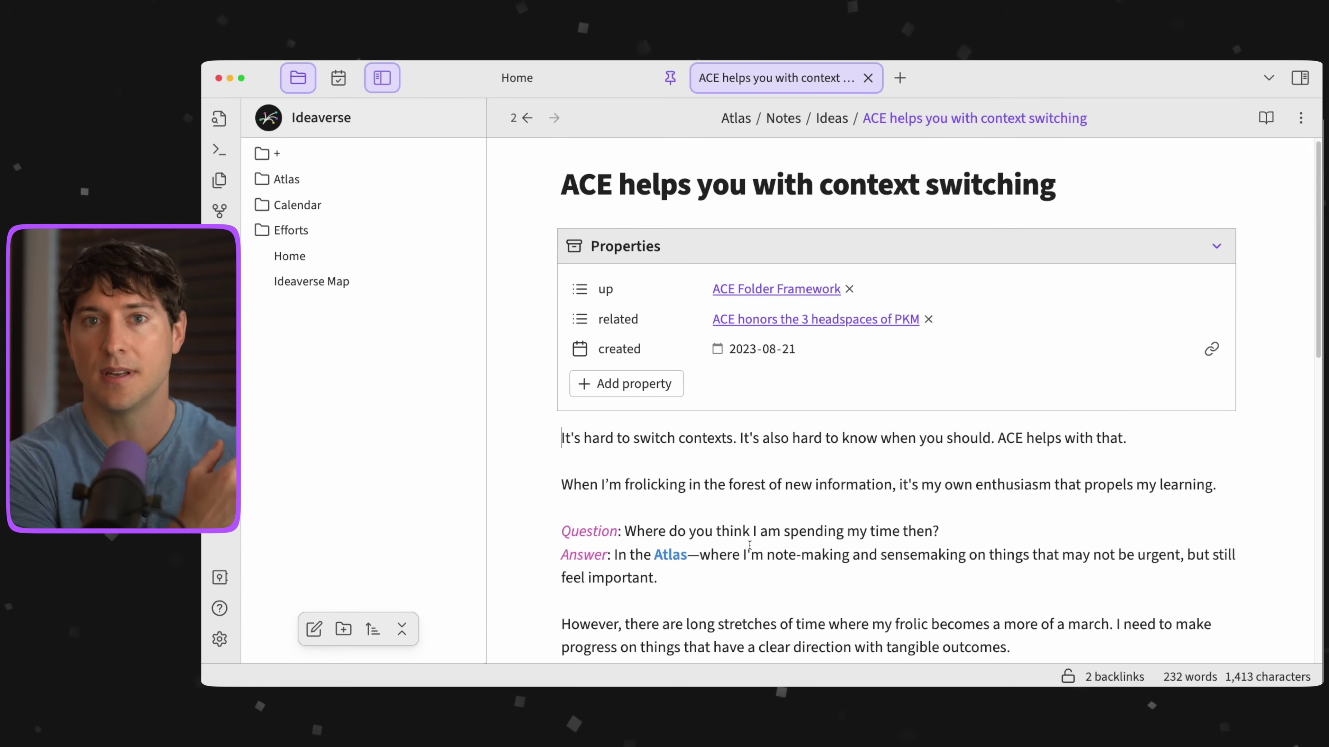
scroll(749, 545, down, 4)
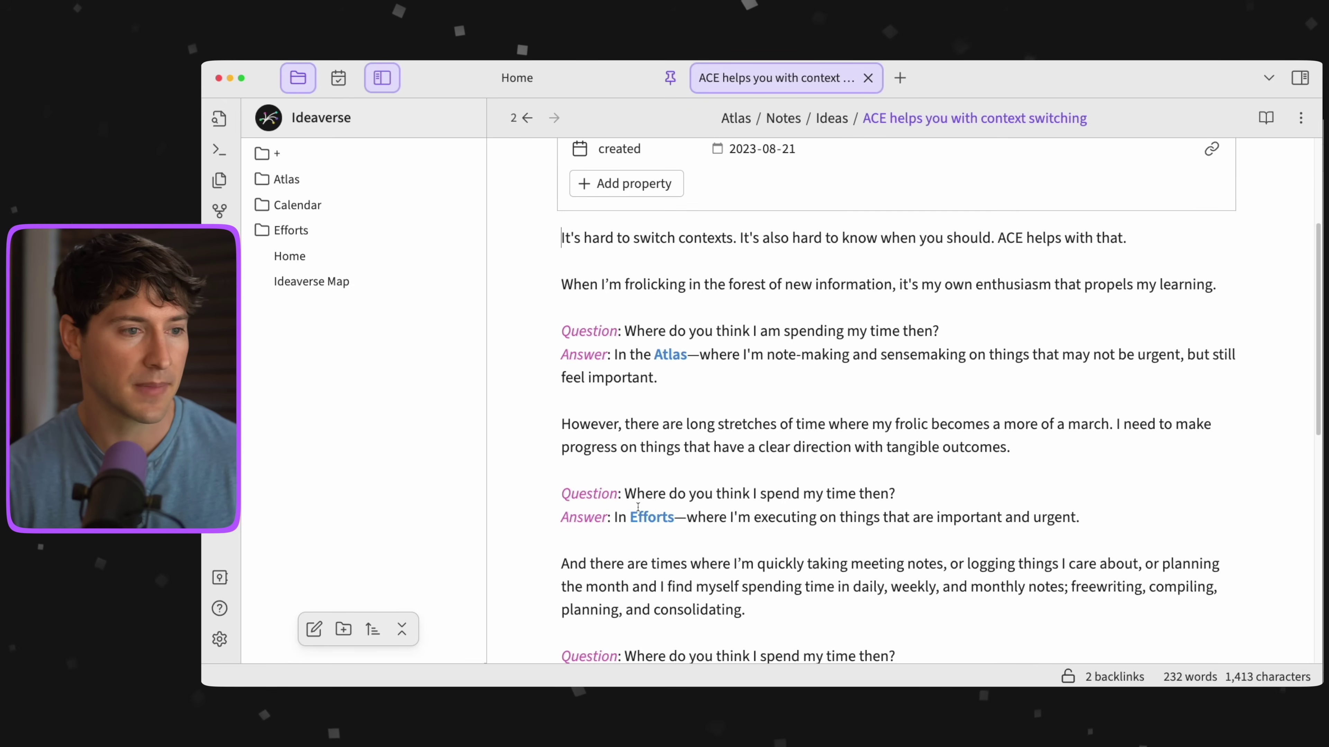
scroll(647, 539, up, 1)
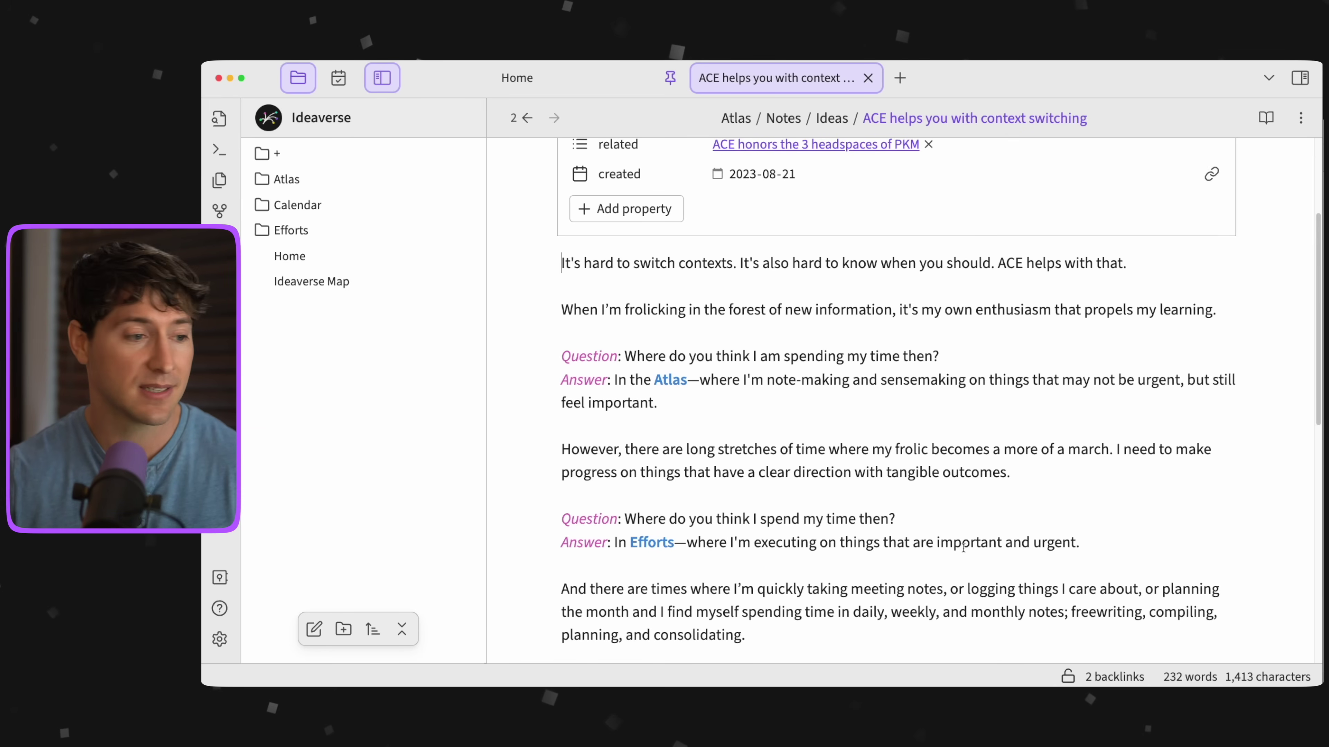
scroll(964, 548, down, 3)
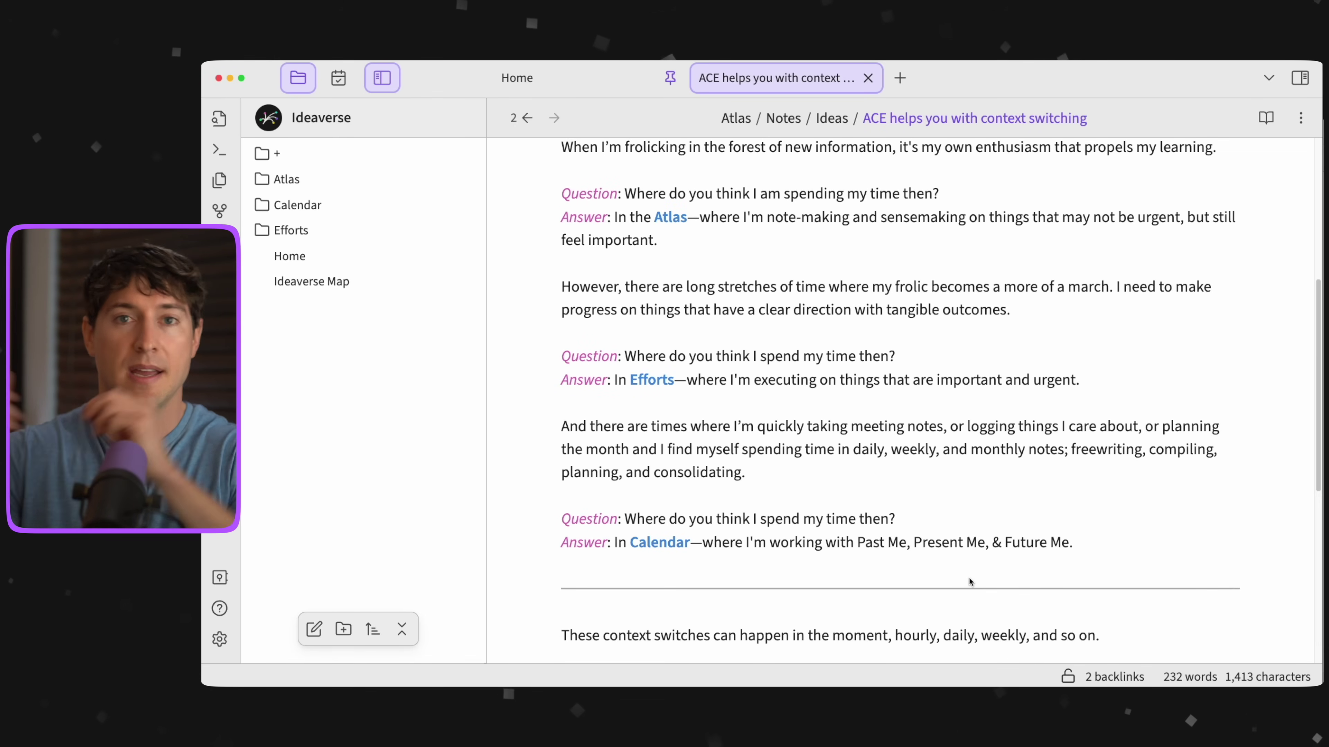
scroll(921, 592, up, 1)
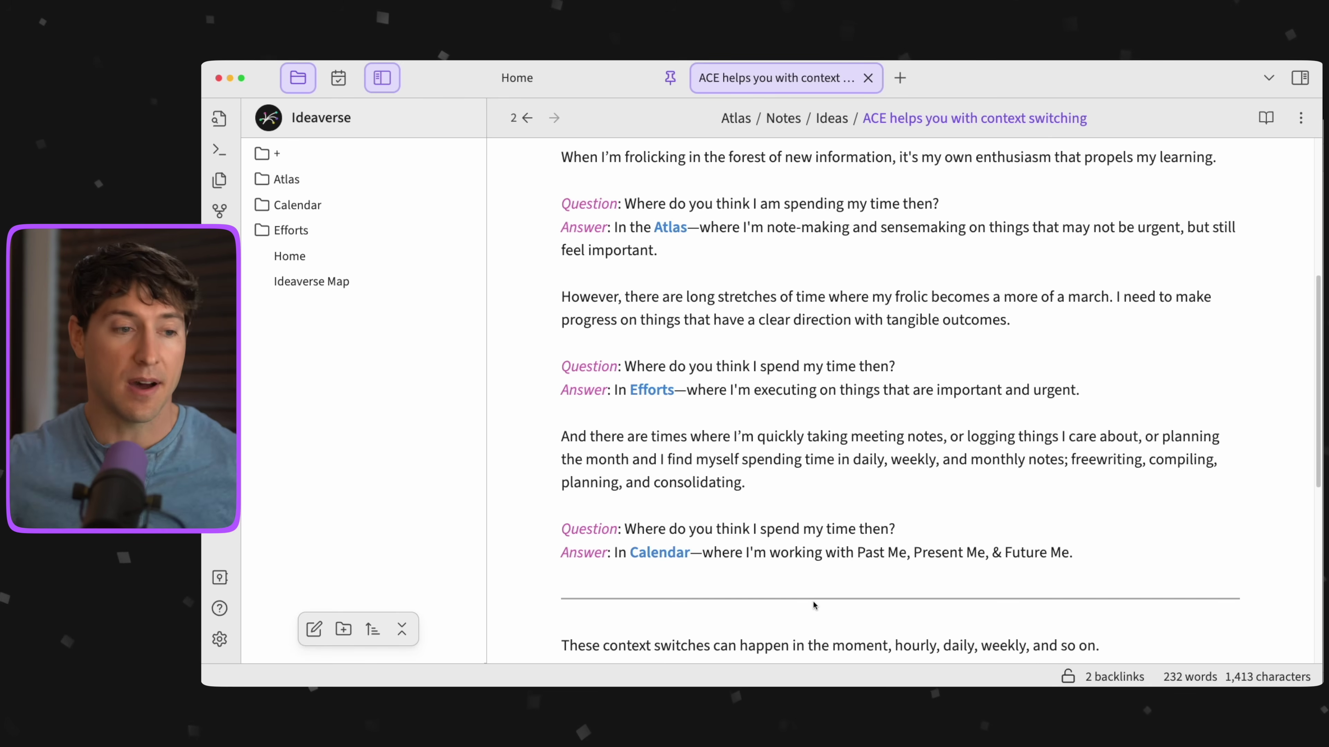
scroll(809, 597, down, 3)
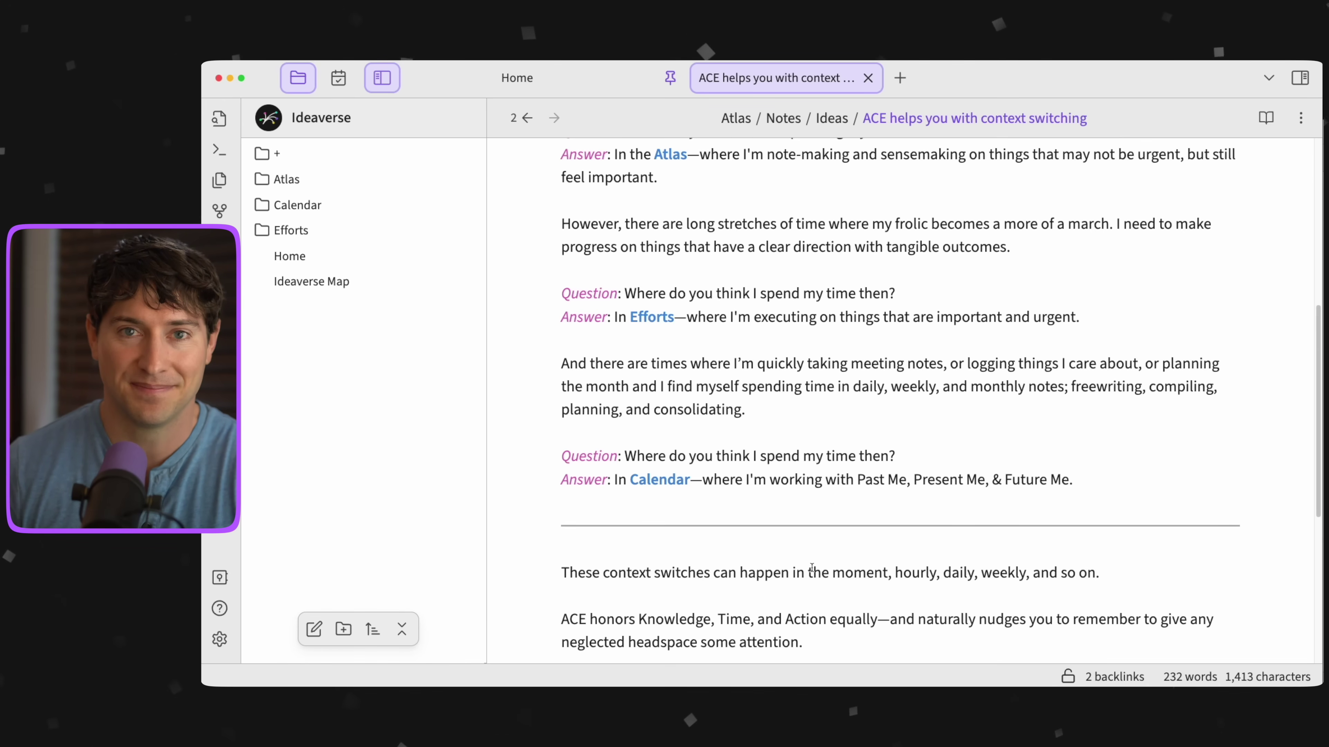
Go back to the Ideaverse Map and open 'The ACE Folder Framework Flexes For You'.
key(super+alt+Left)
key(super+alt+Left)
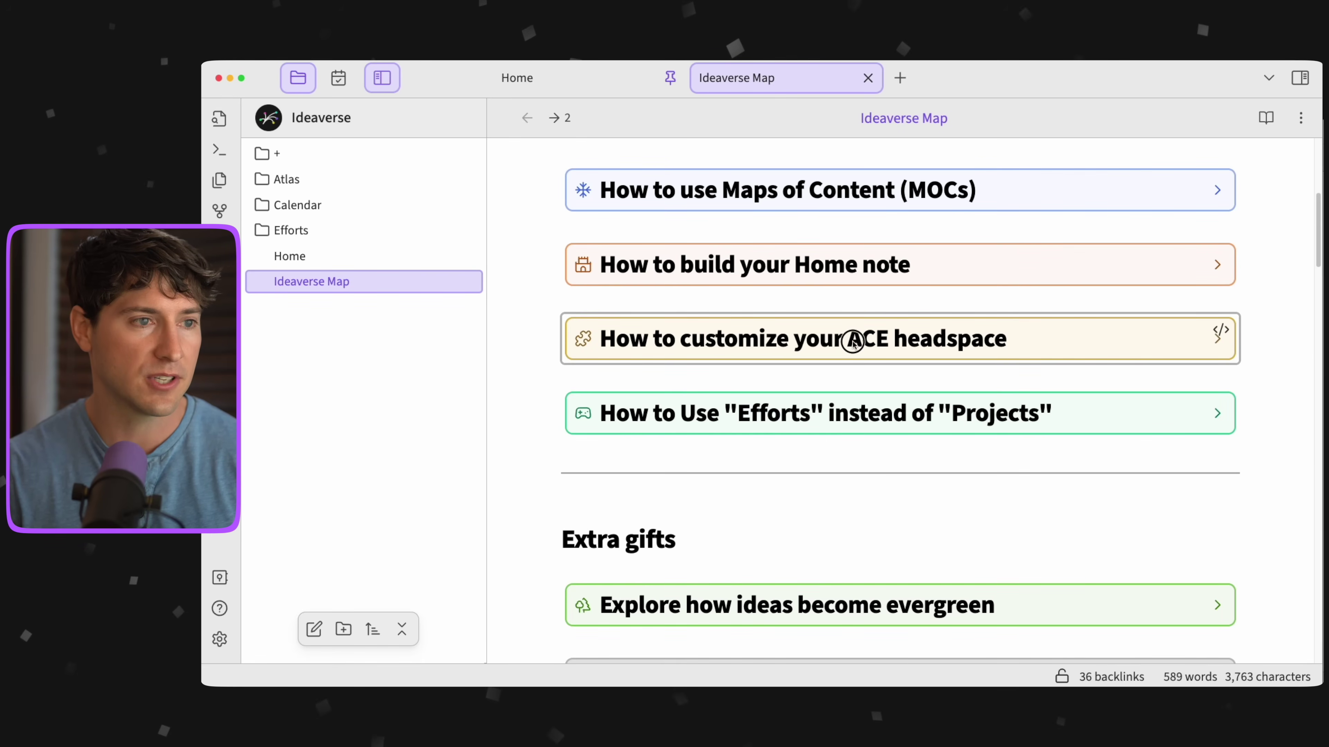
click(852, 341)
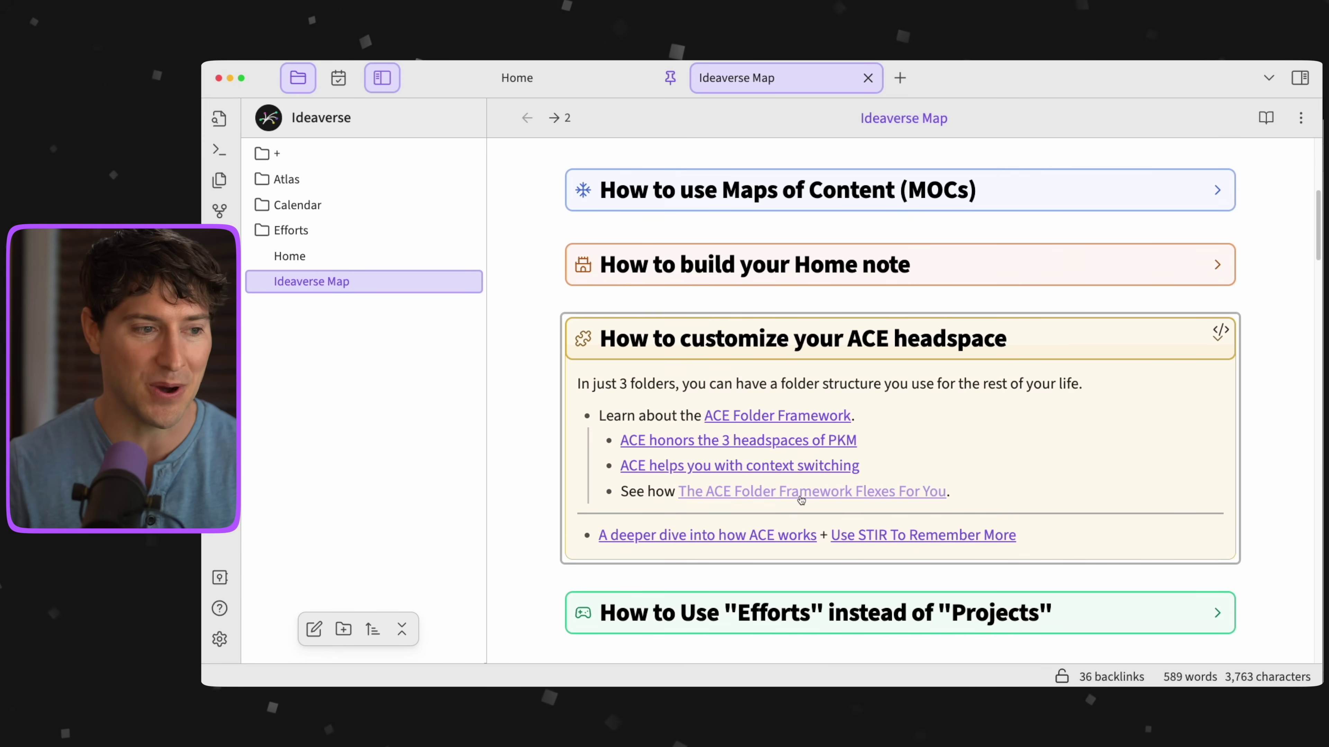
click(794, 492)
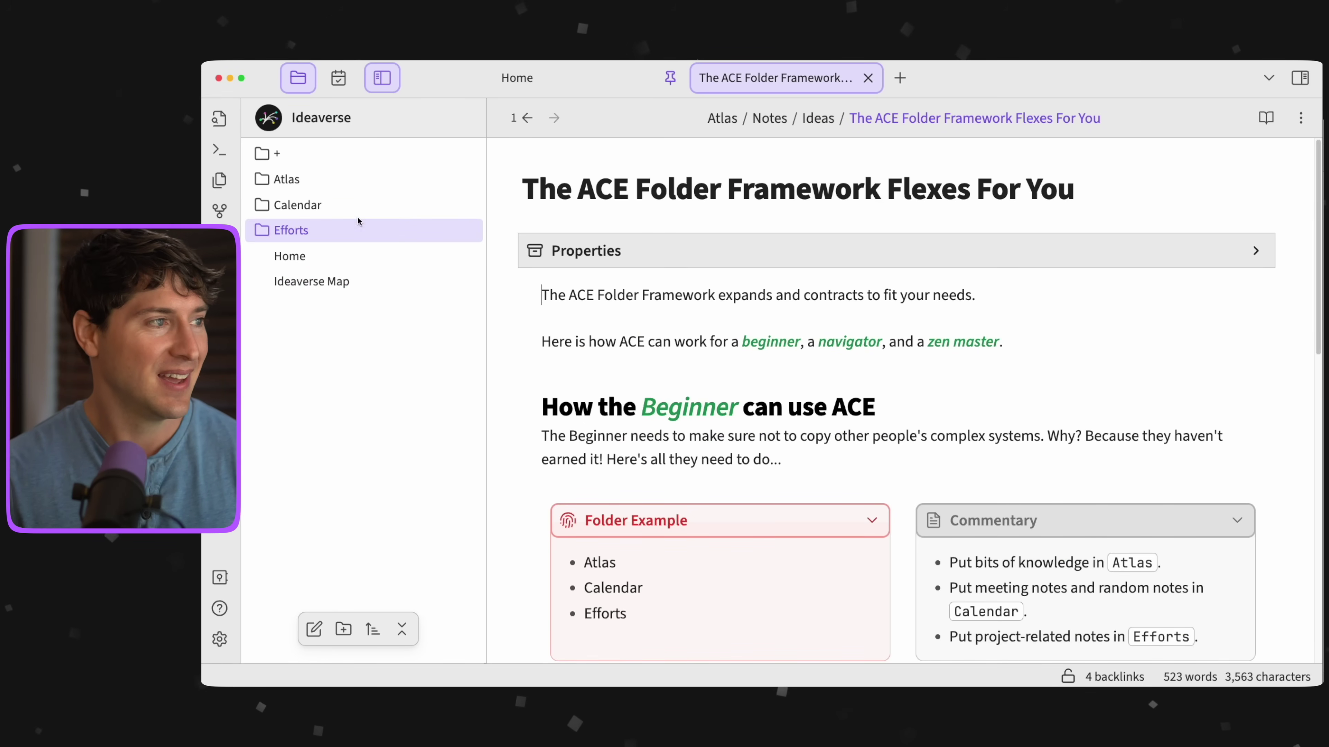
Expand the Efforts, Calendar, Atlas and Utilities folders in the file explorer.
click(262, 230)
click(263, 202)
click(263, 180)
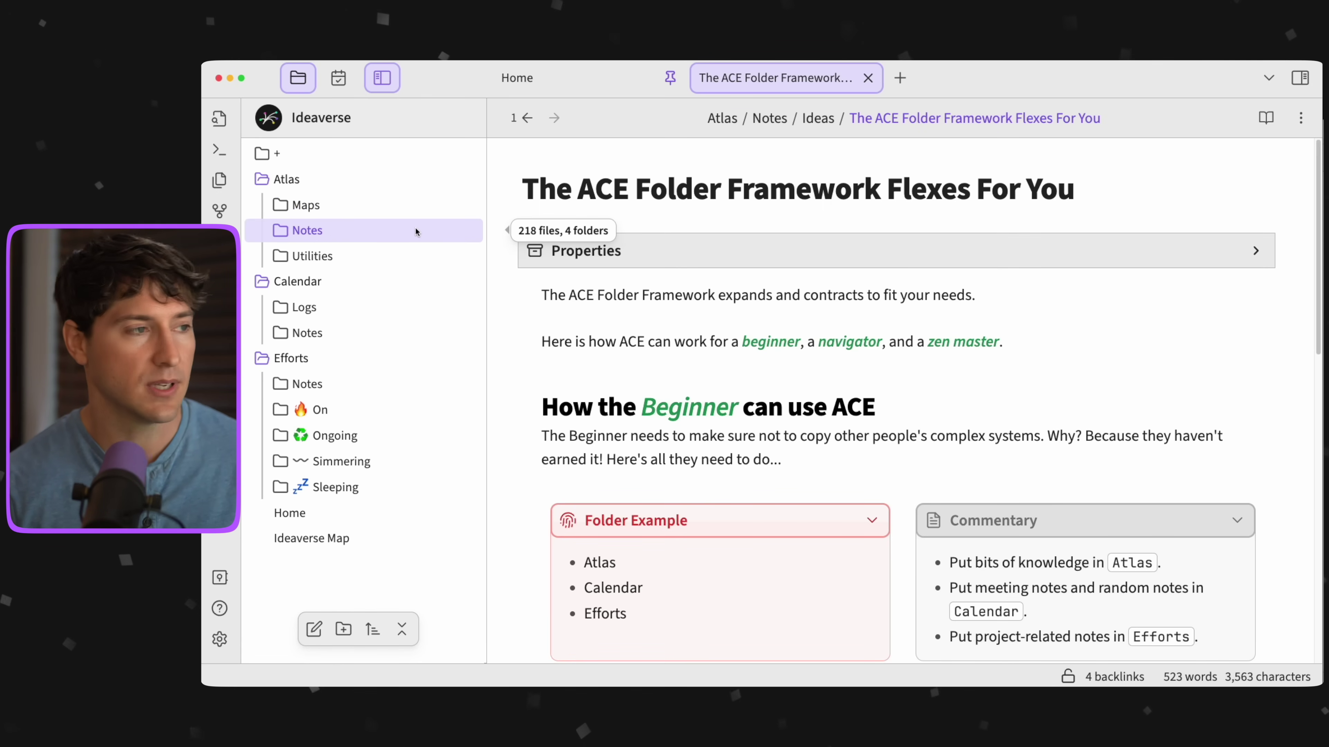
click(367, 255)
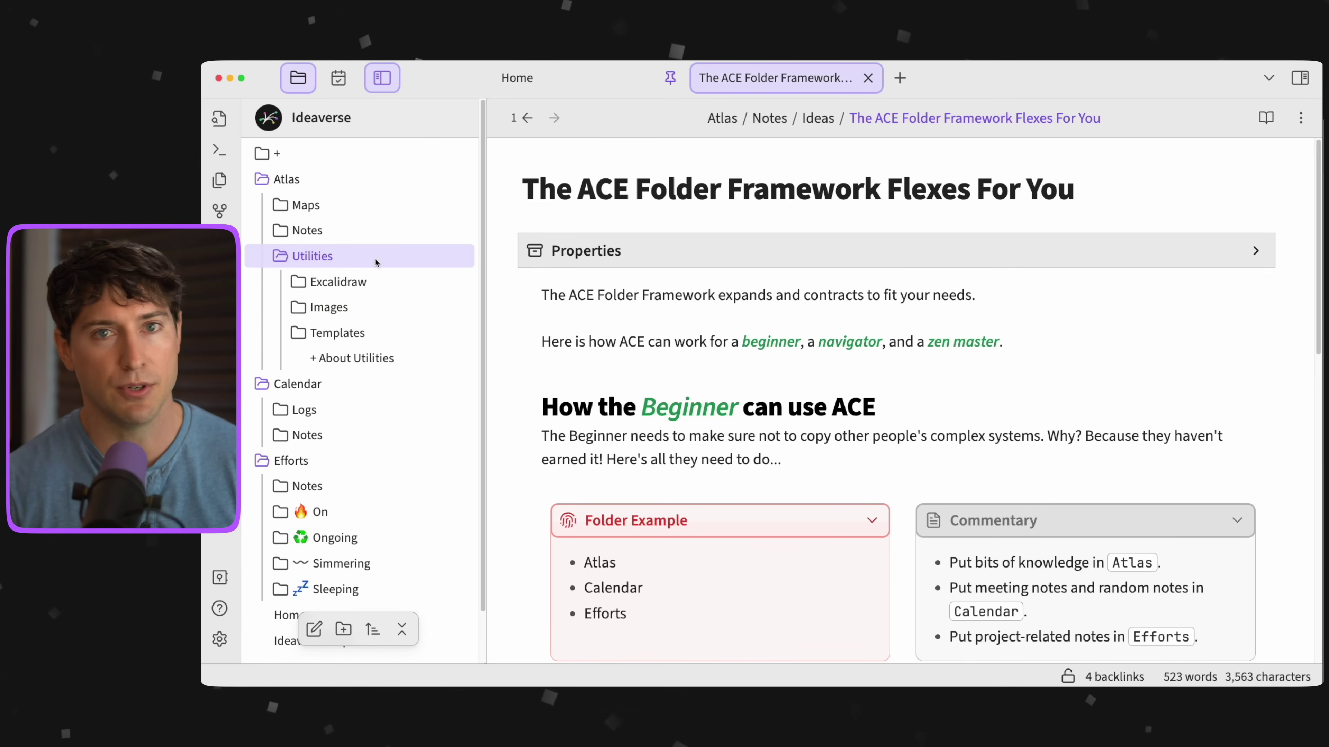
Collapse the Utilities folder in the file explorer.
click(374, 259)
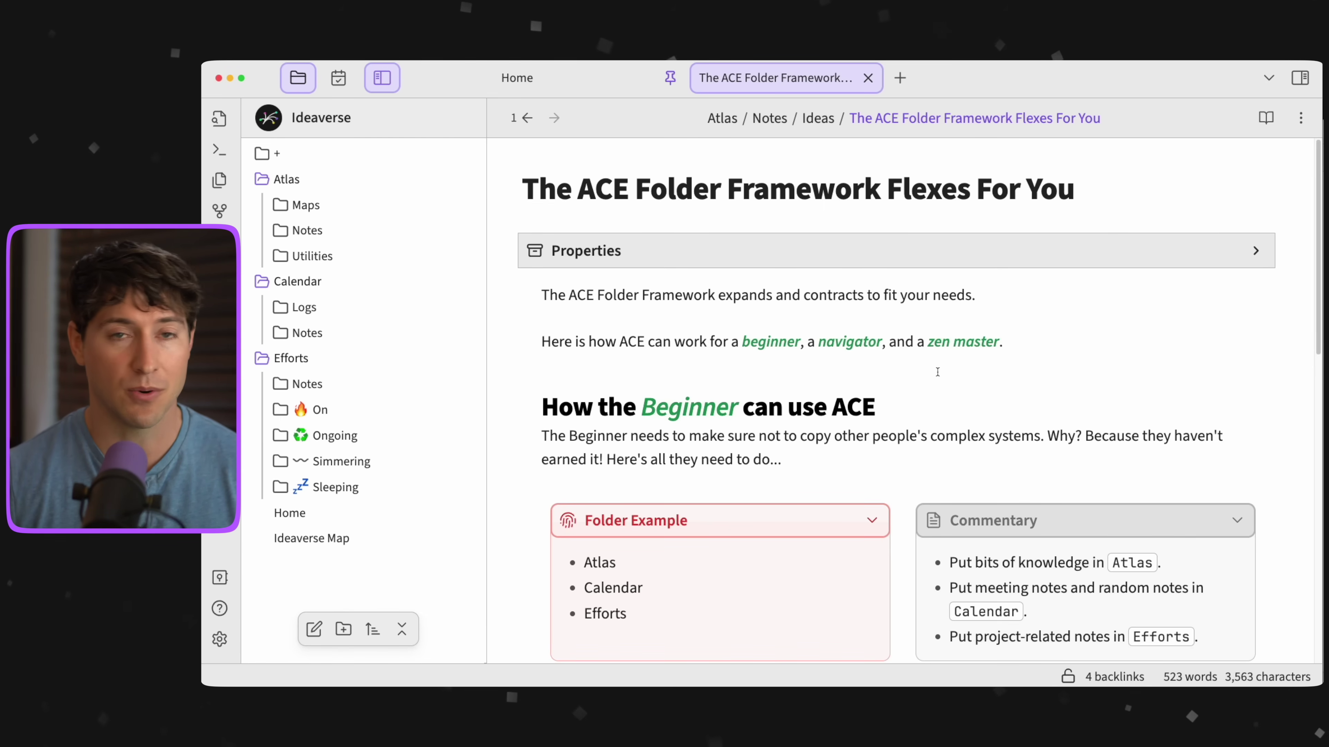
Collapse the Atlas, Calendar and Efforts folders, then expand all three again.
click(261, 178)
click(261, 205)
click(263, 230)
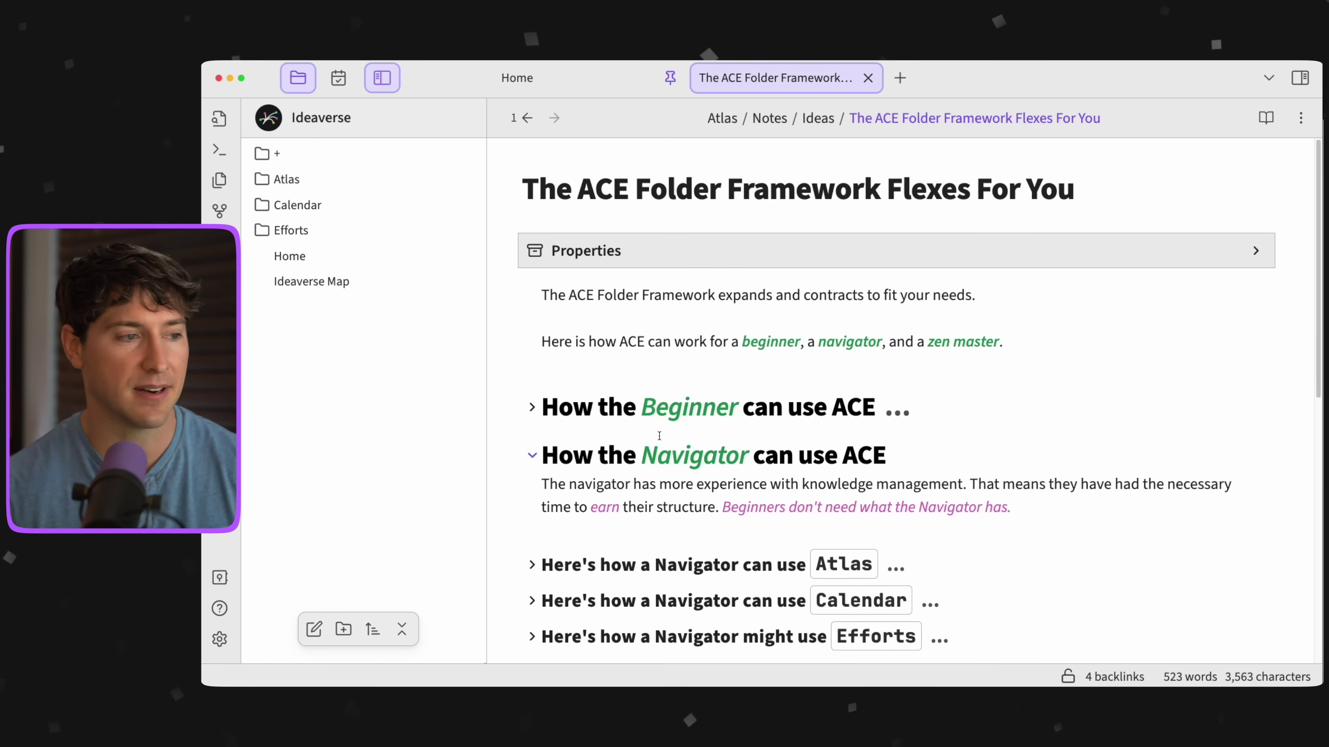
scroll(743, 538, down, 1)
scroll(743, 538, down, 1)
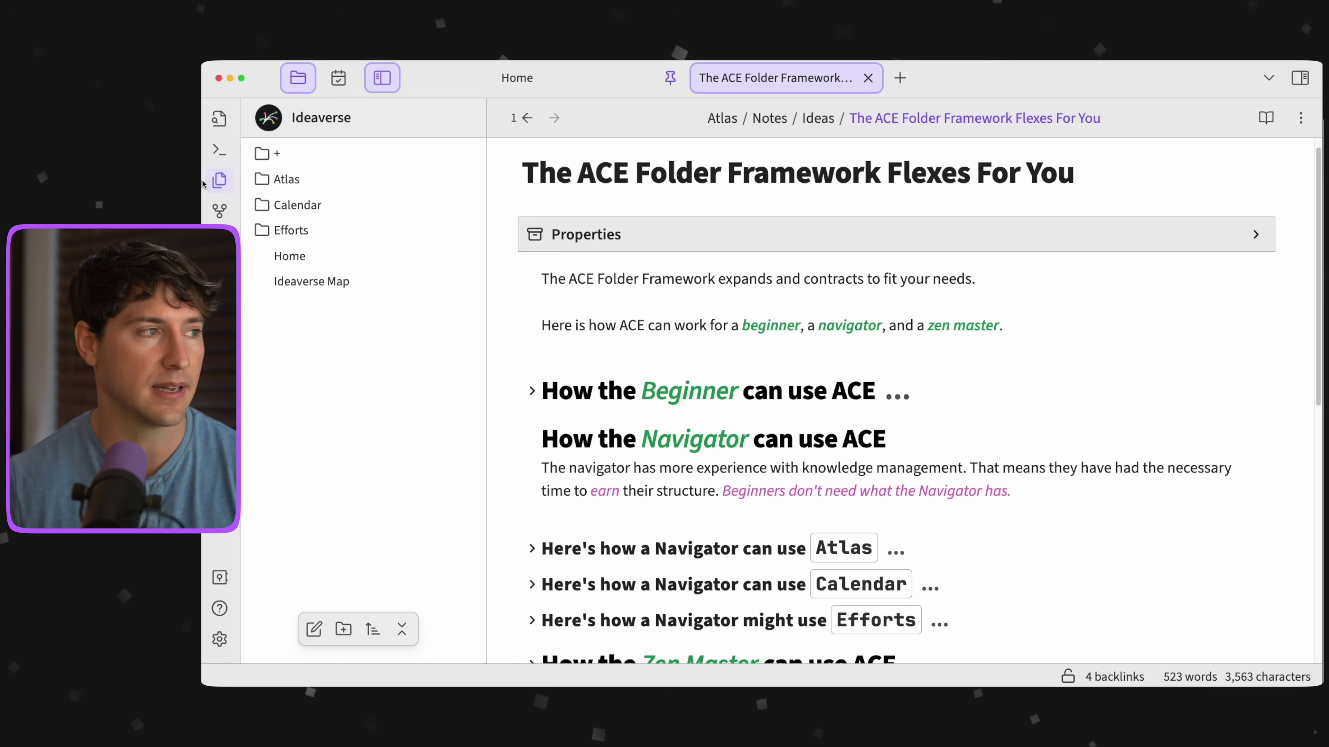
click(262, 236)
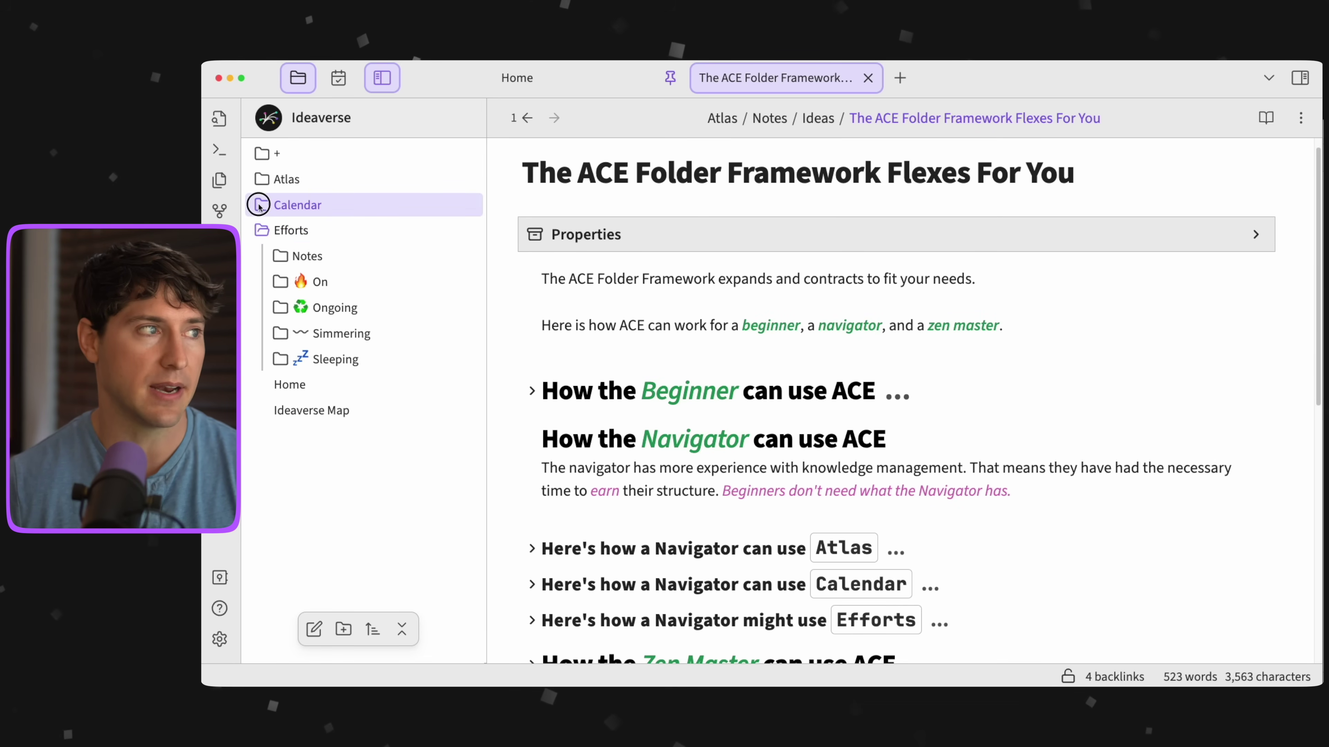
click(264, 205)
click(262, 179)
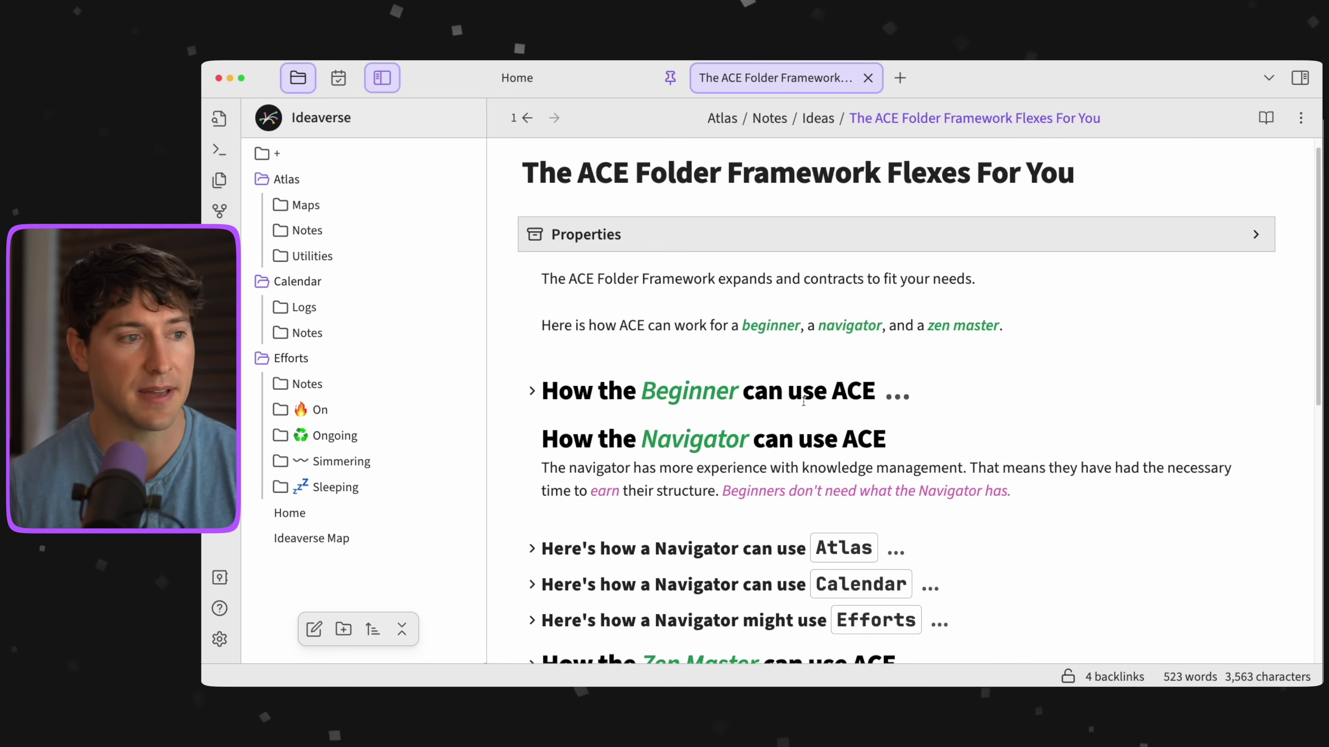
Unfold the Navigator's Atlas subsection, read through it, then fold it again.
scroll(787, 411, down, 2)
click(533, 452)
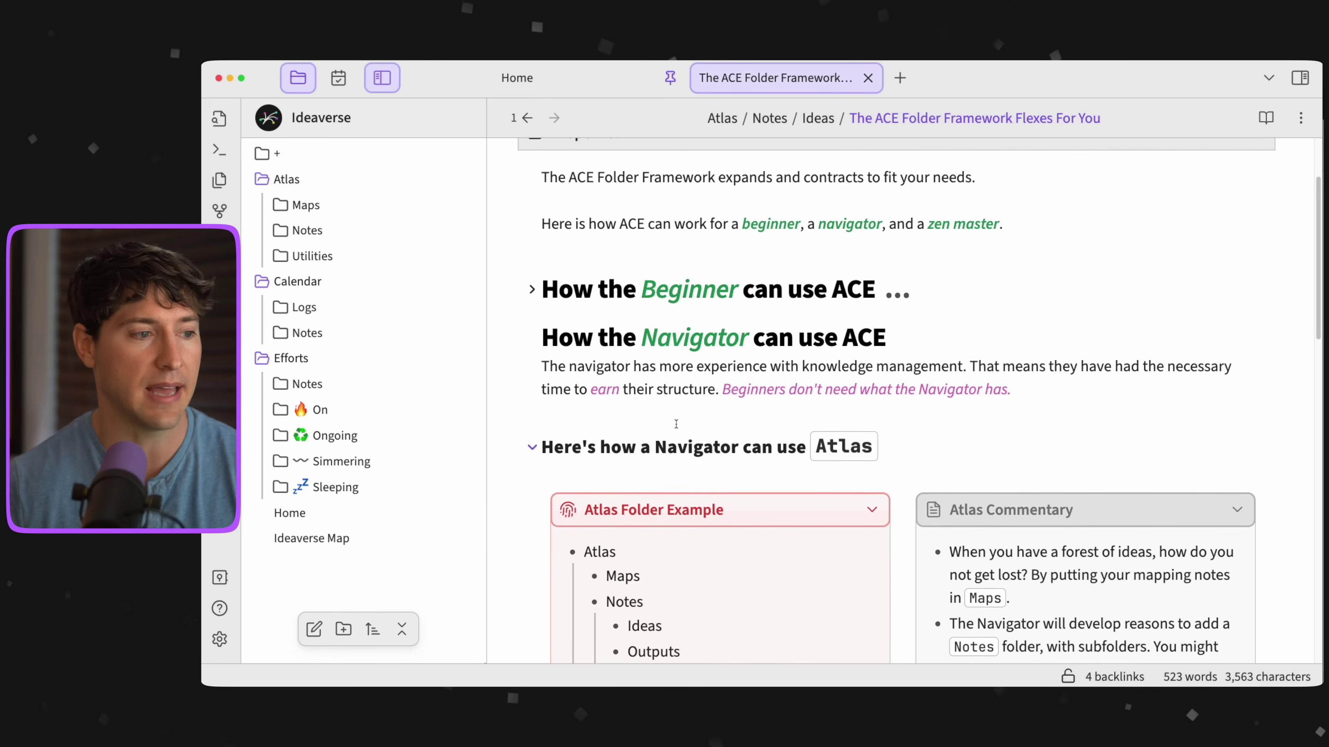
scroll(610, 428, down, 3)
scroll(672, 448, down, 1)
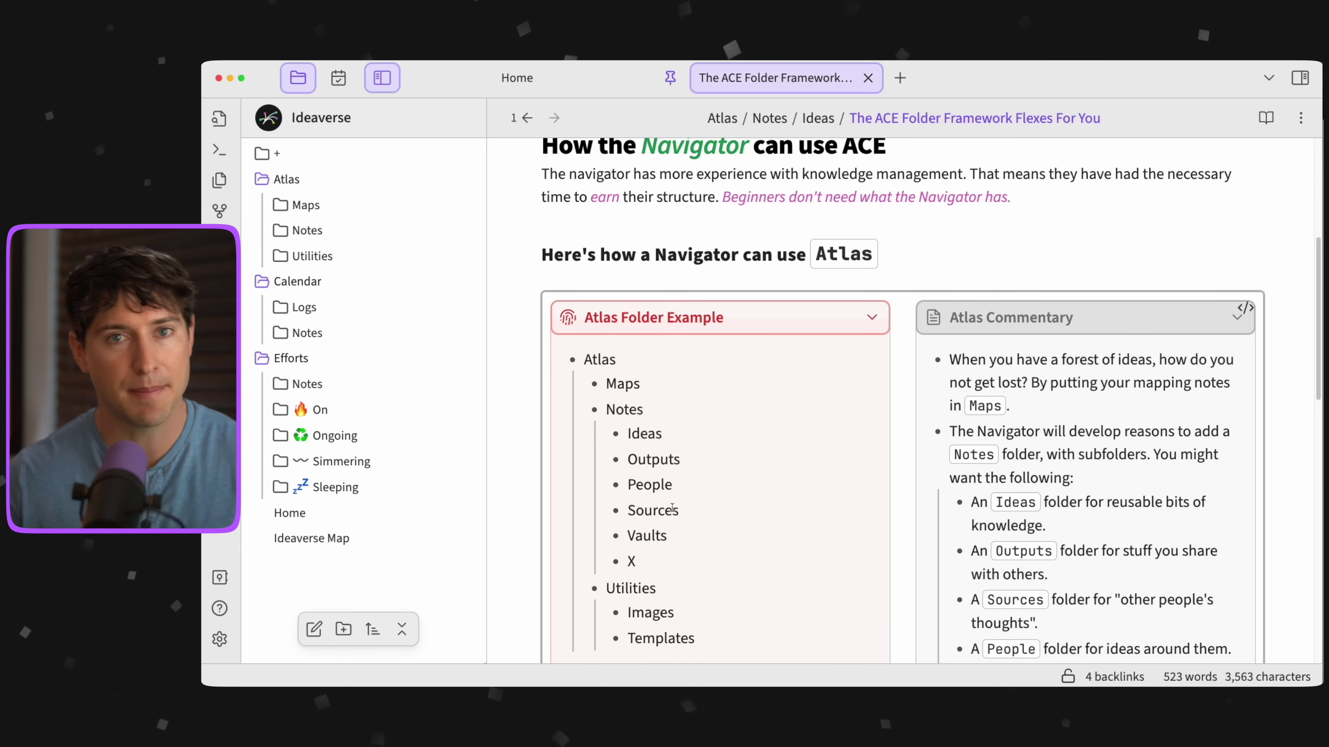
scroll(672, 508, down, 1)
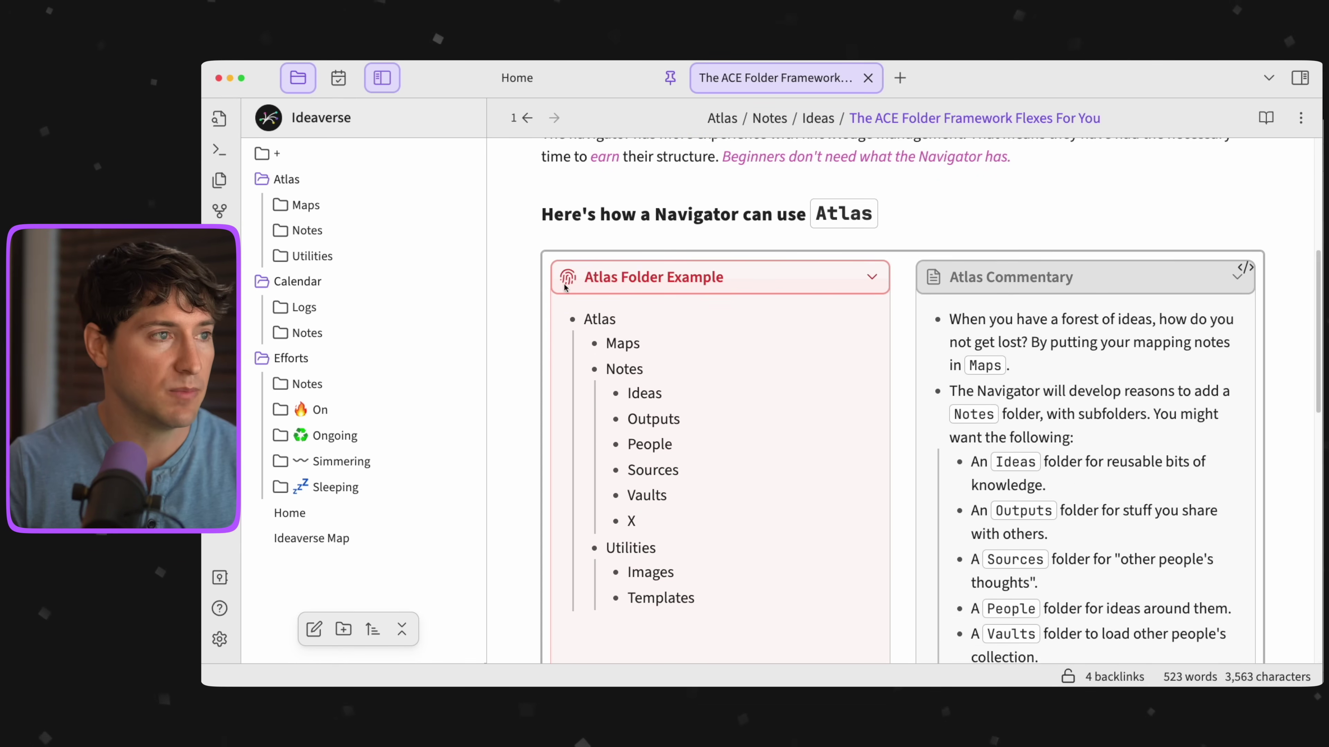
click(535, 219)
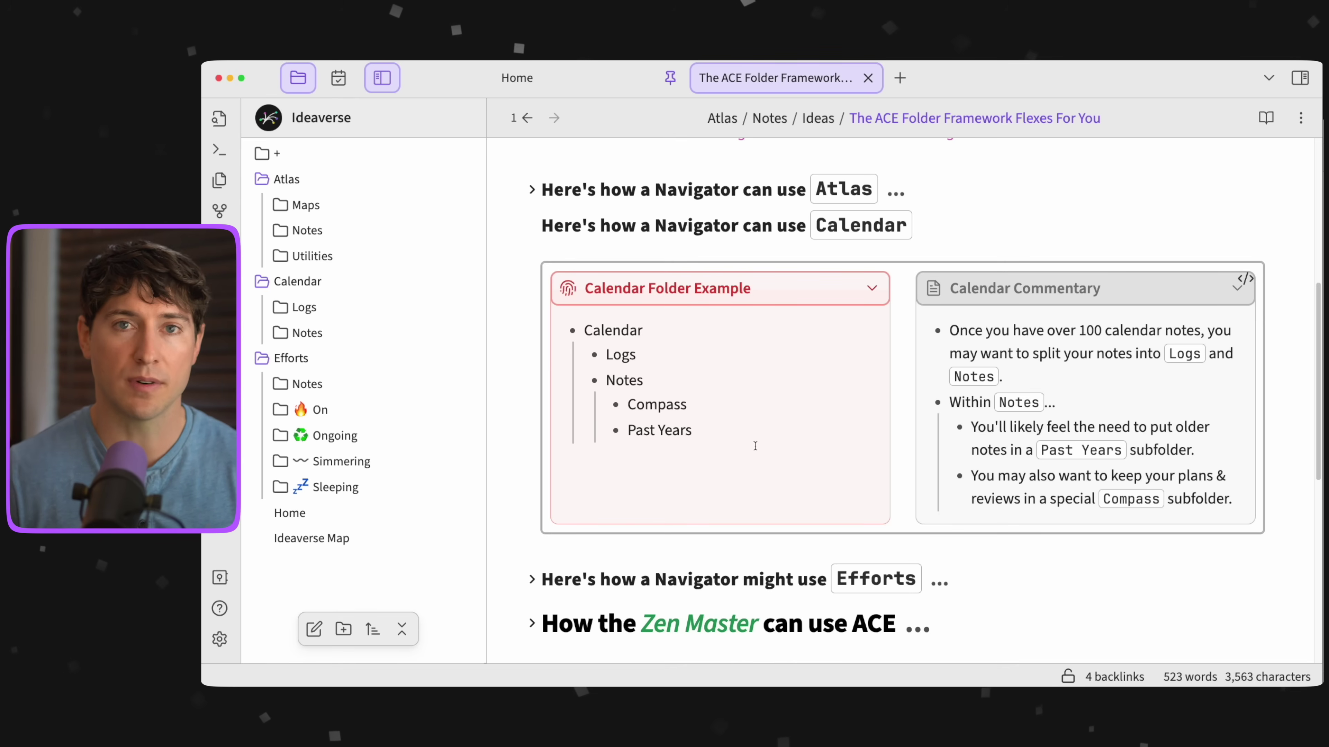
Peek into the Calendar Notes folder, then fold the Navigator's Calendar subsection.
click(317, 334)
click(316, 333)
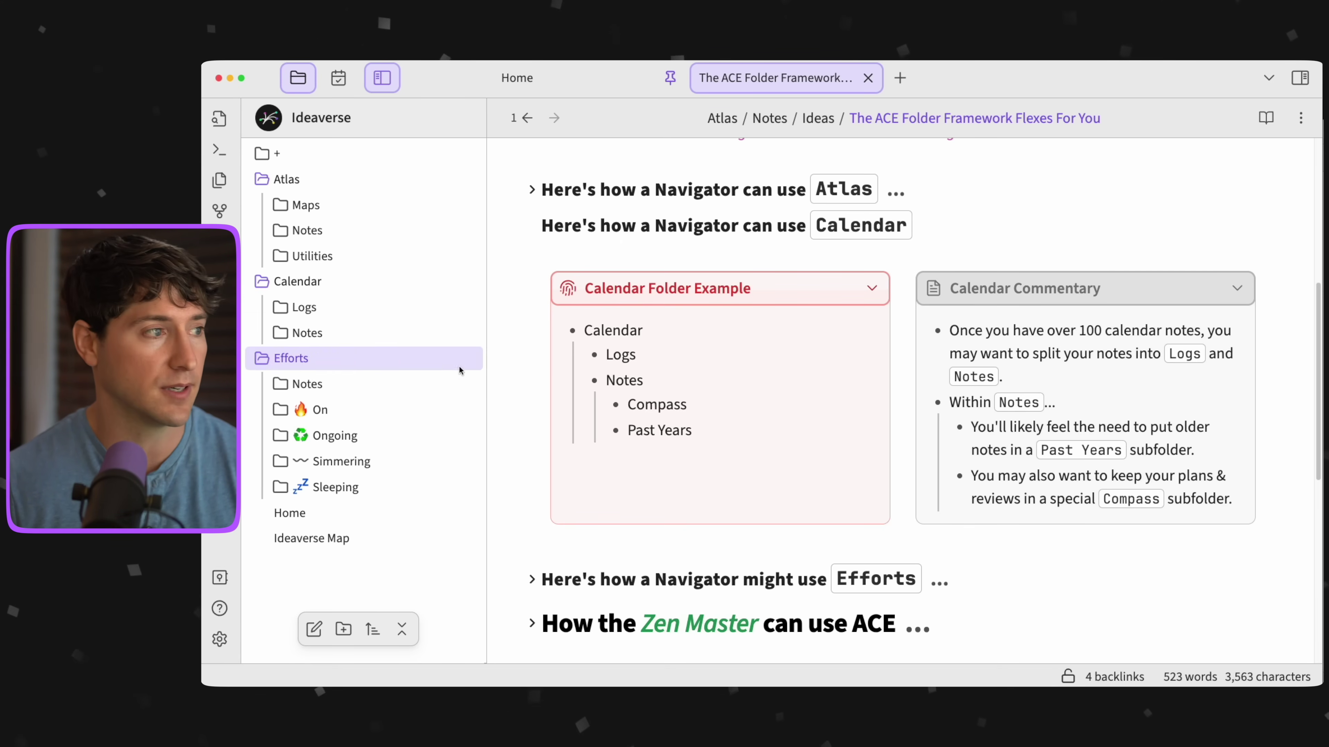
click(532, 227)
Unfold the Navigator's Efforts subsection to view its buckets, then fold it again.
click(533, 254)
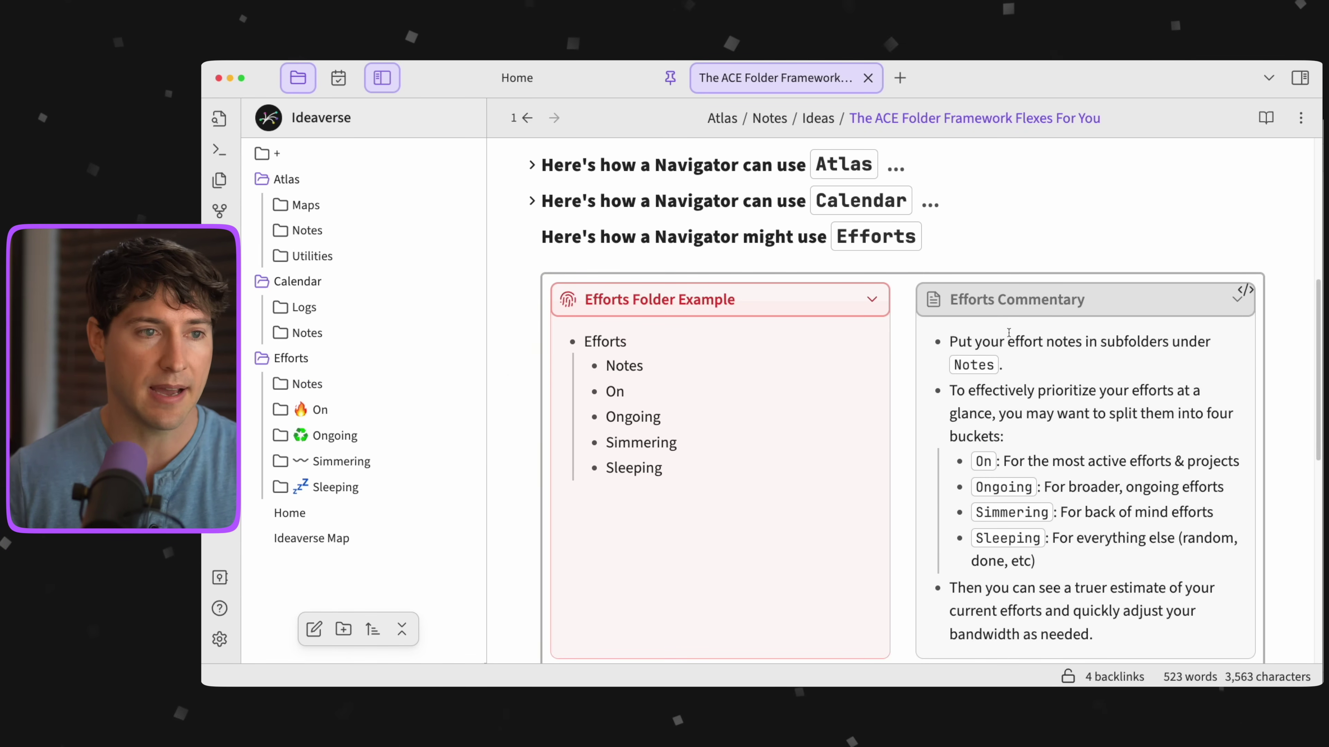
click(531, 238)
scroll(590, 320, up, 4)
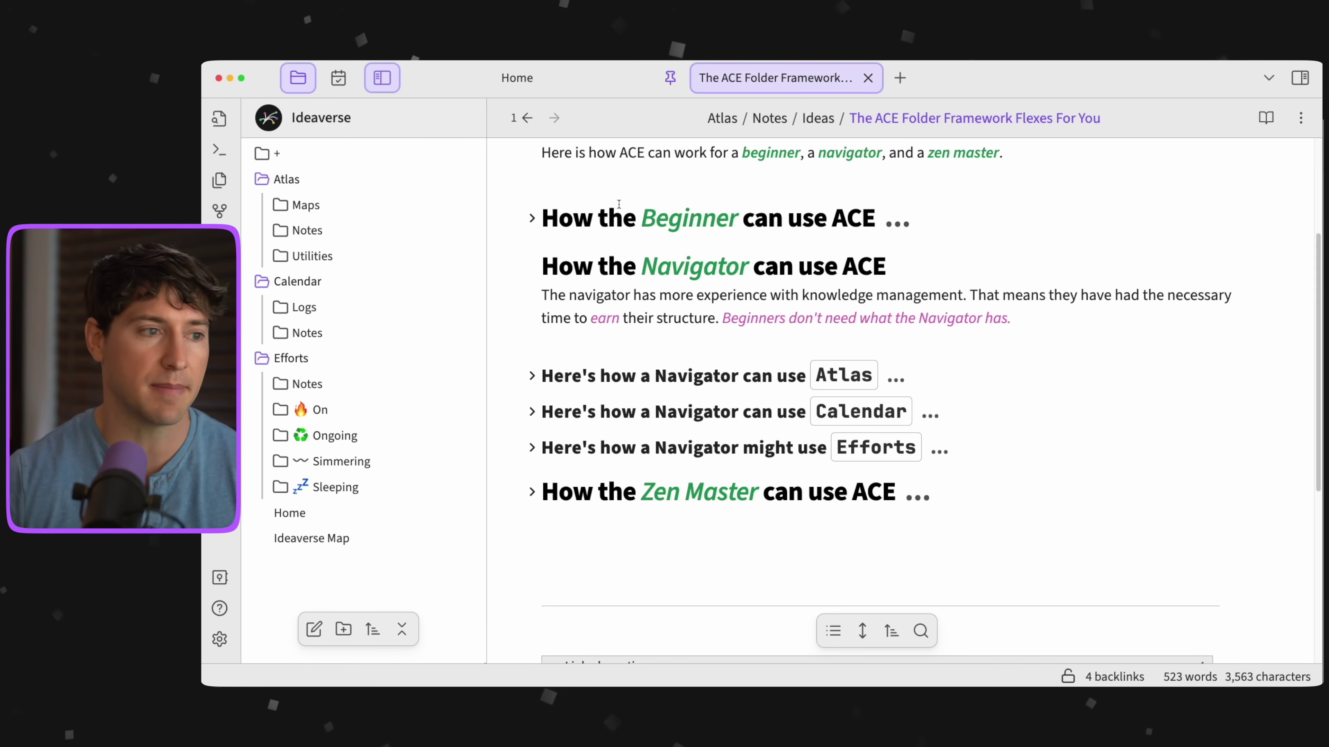
Fold Navigator, unfold Beginner, and delete the blank line above the Navigator heading.
click(533, 268)
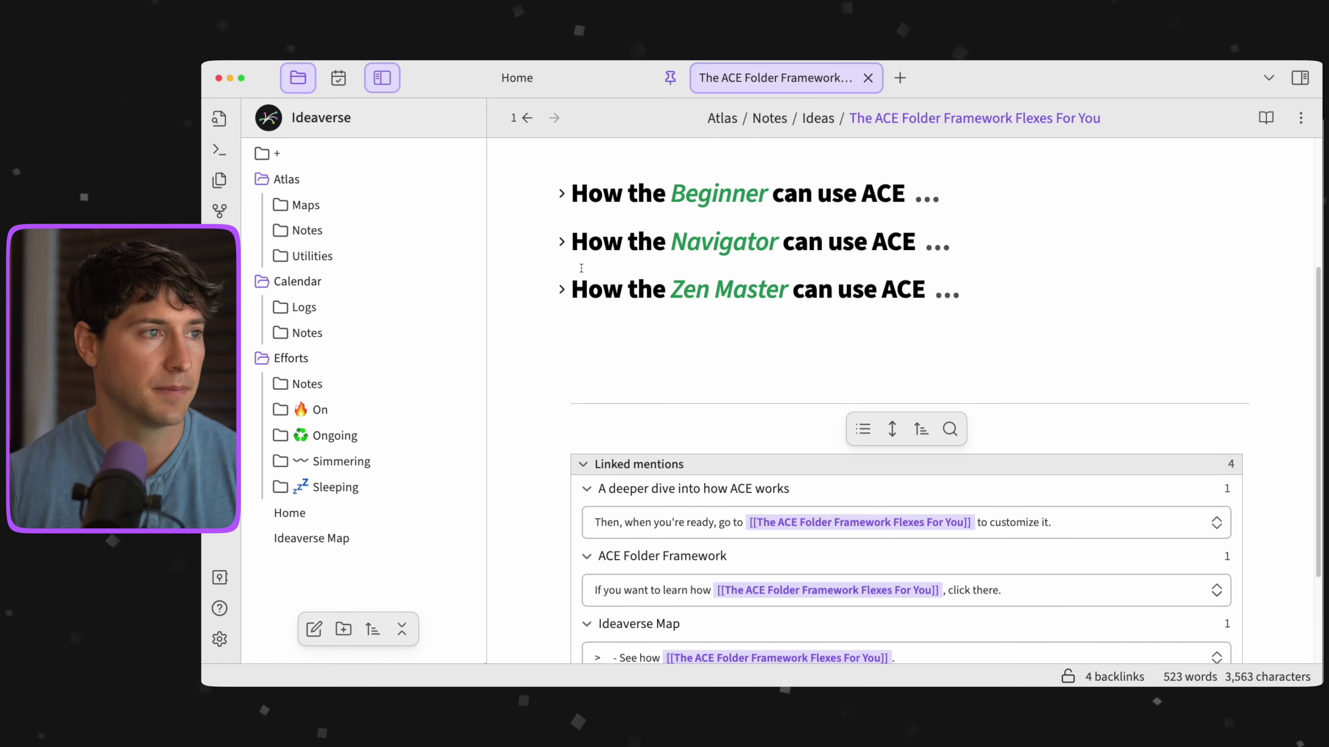
click(559, 195)
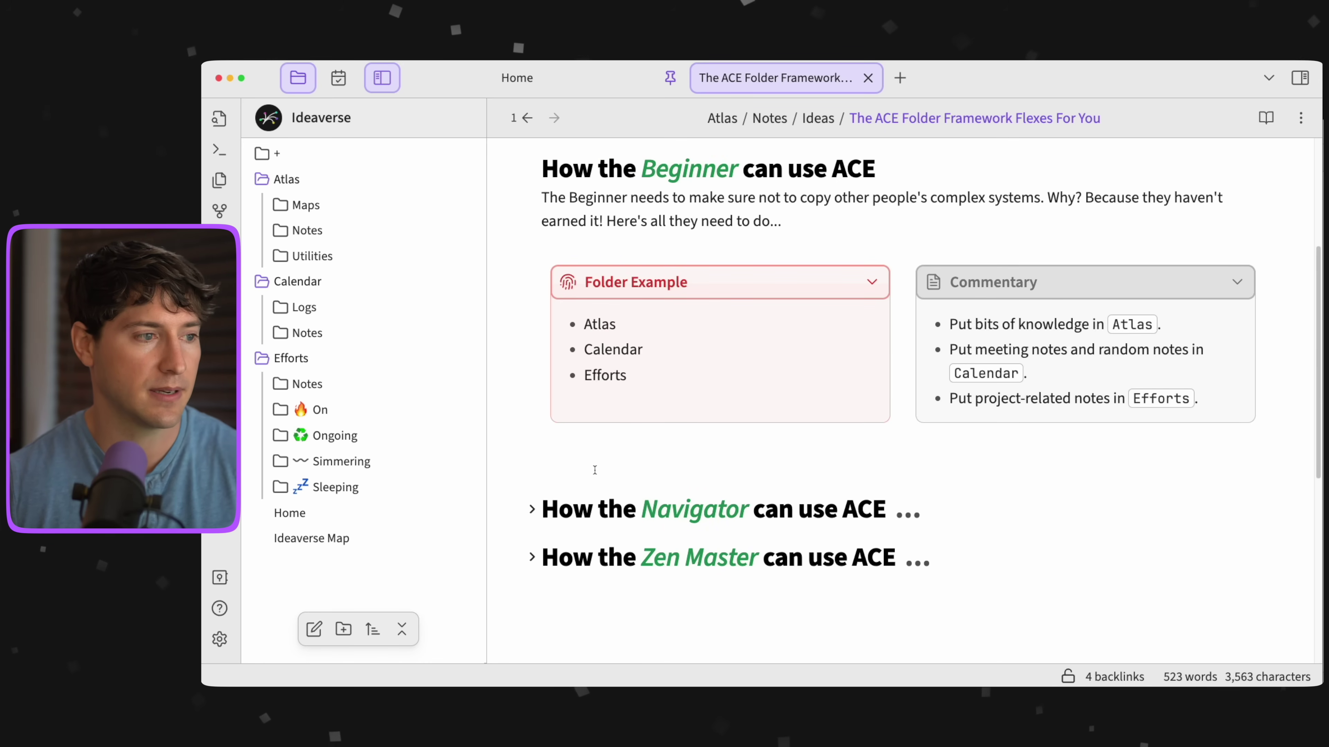
click(607, 468)
key(BackSpace)
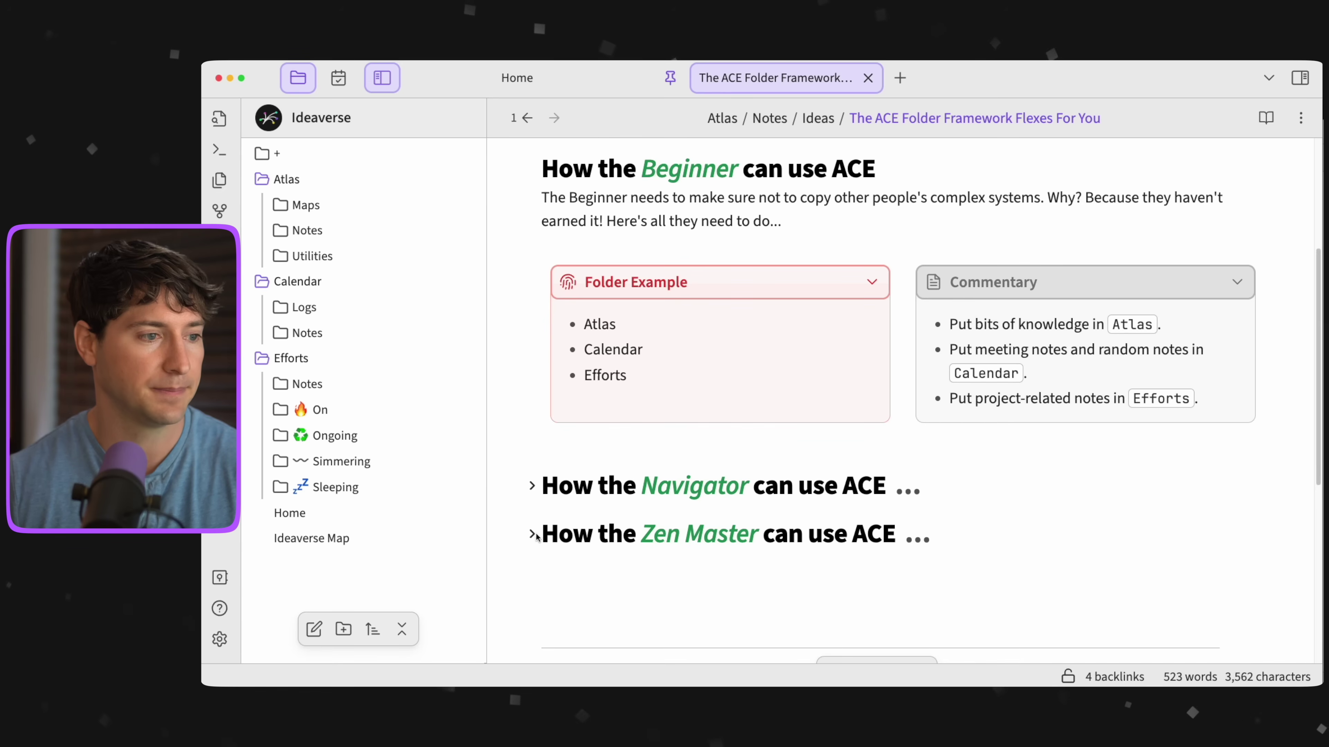
Unfold the Zen Master section and collapse the Efforts, Calendar and Atlas folders.
click(533, 535)
scroll(722, 438, down, 3)
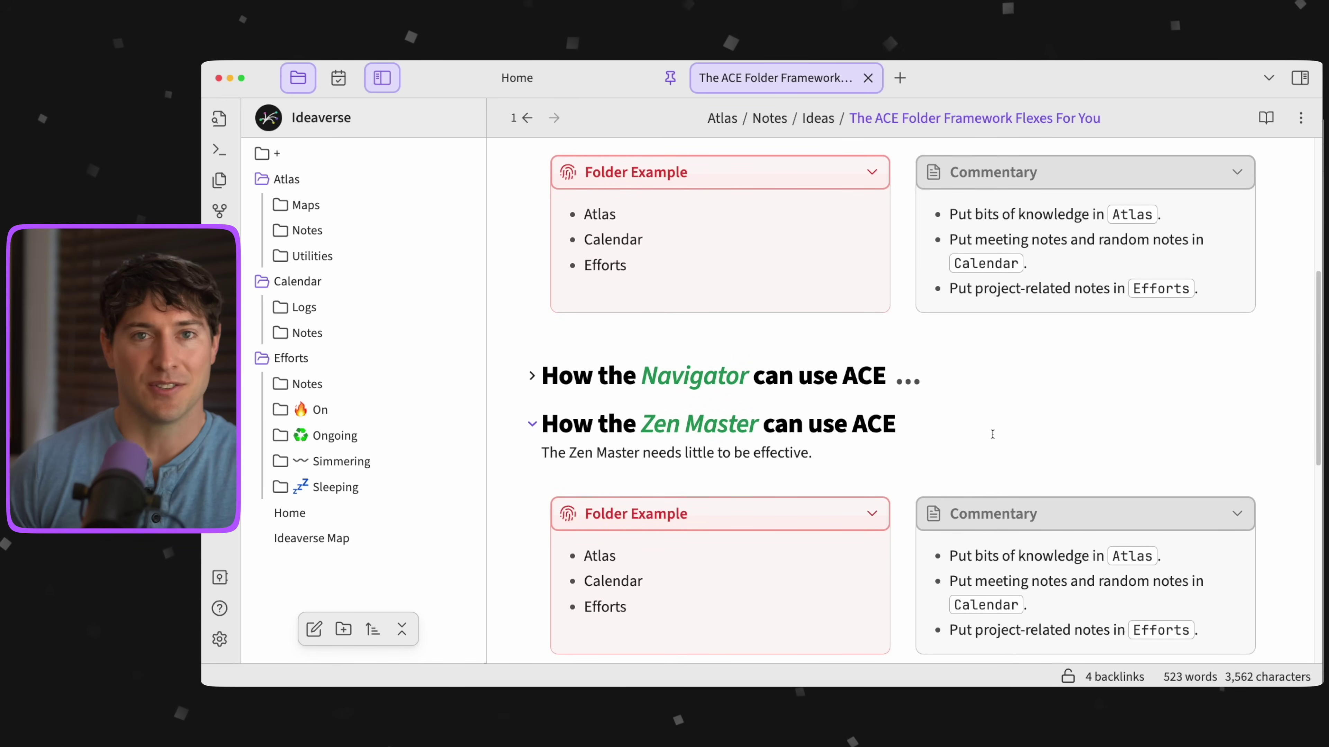
click(385, 363)
click(304, 285)
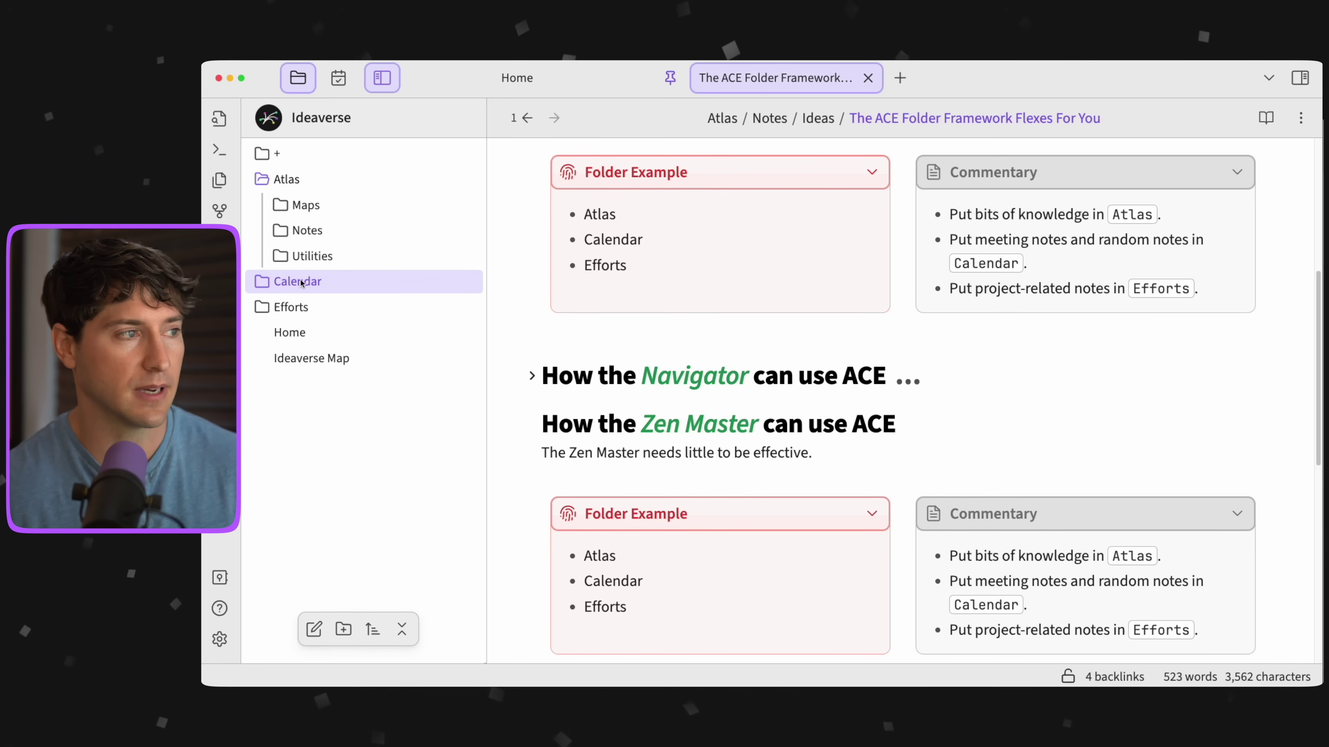
click(289, 183)
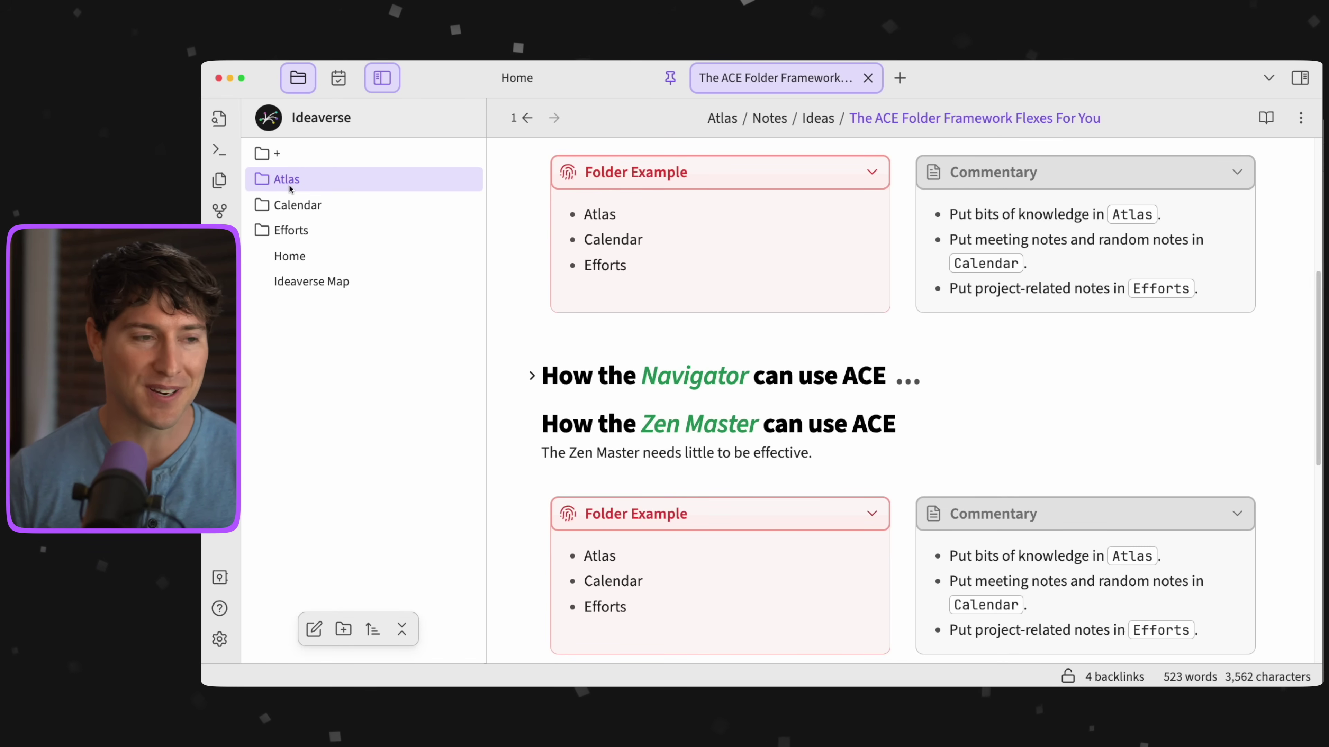
Fold the Beginner section again.
scroll(568, 260, up, 5)
scroll(797, 233, up, 3)
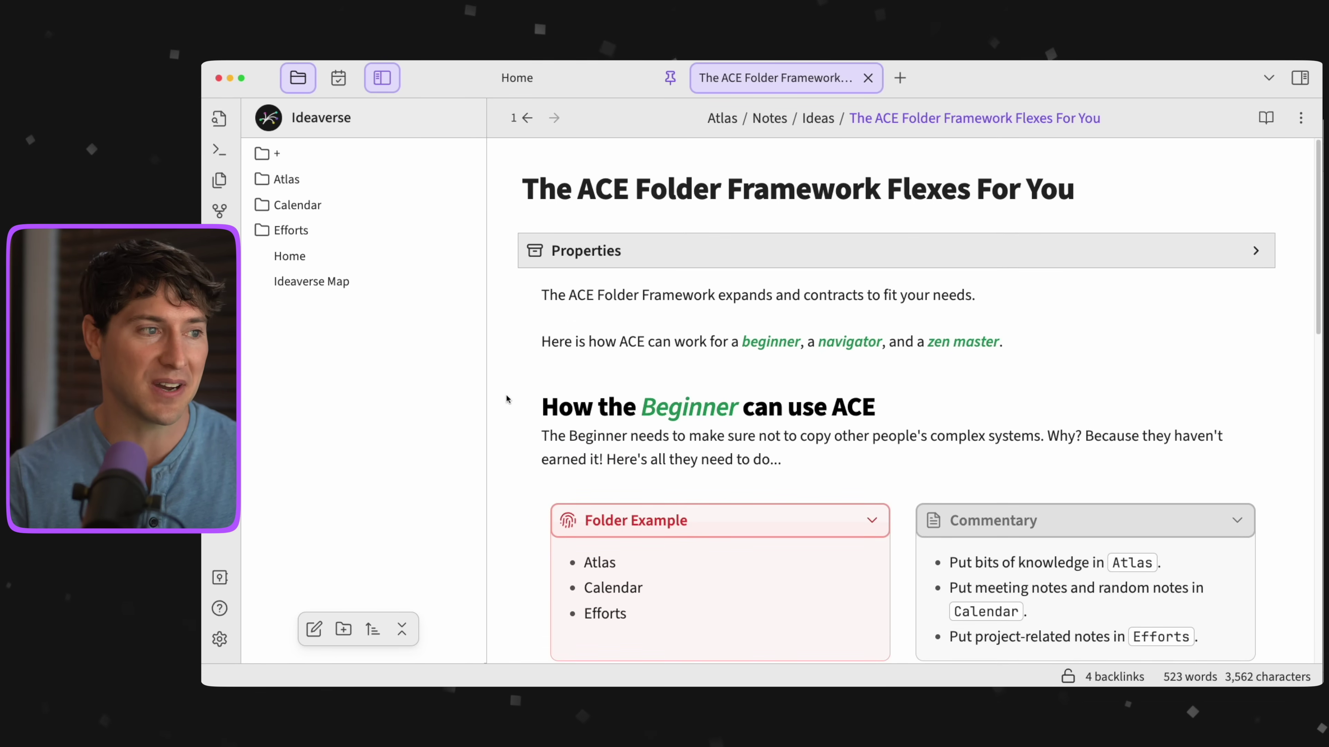
click(533, 411)
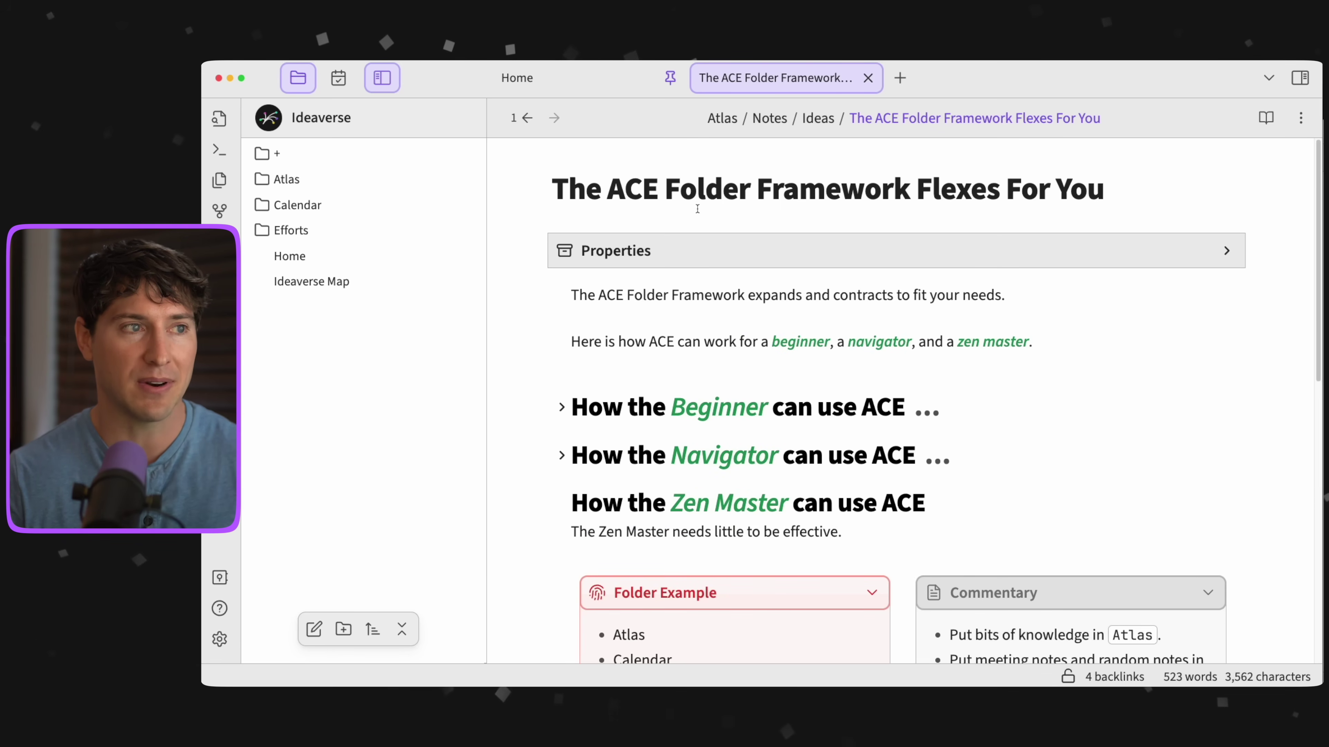